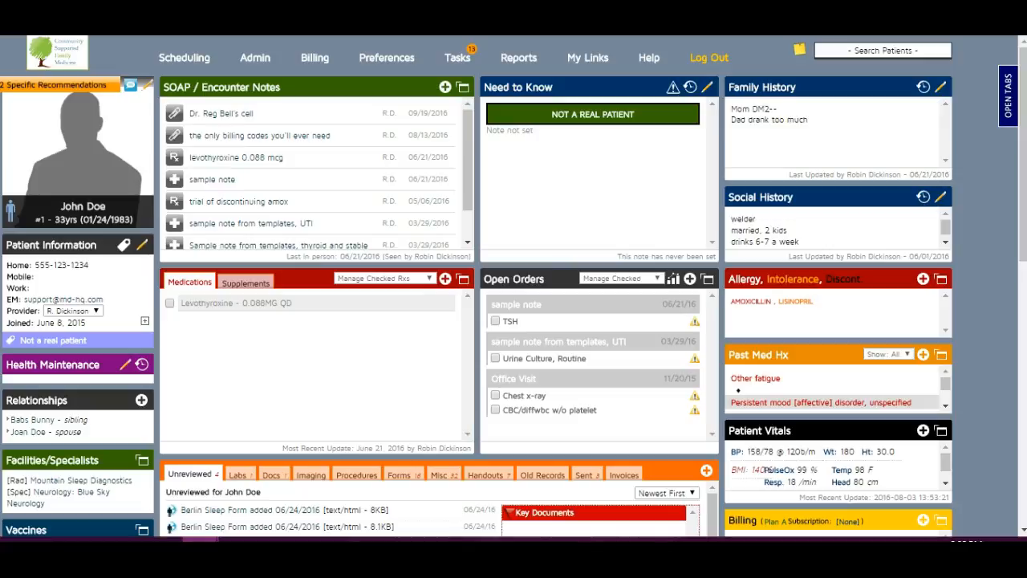
Start a new encounter note titled "sore throat x 3 days" and categorize it as Office Visit.
{"action": "left_click", "coordinate": [446, 87]}
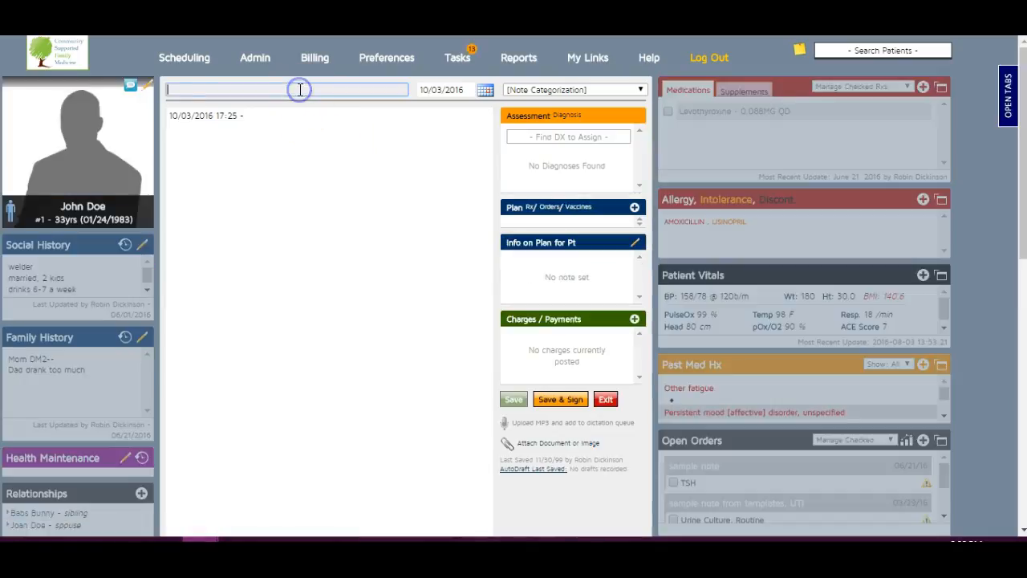
{"action": "type", "text": "sore throat"}
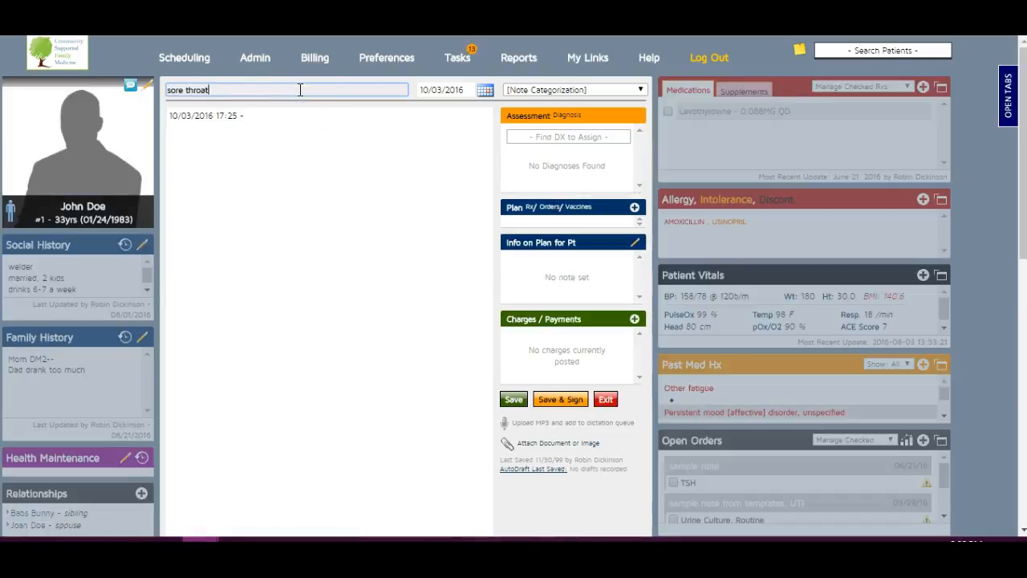
{"action": "type", "text": " x 3 days"}
{"action": "left_click", "coordinate": [507, 90]}
{"action": "left_click", "coordinate": [518, 121]}
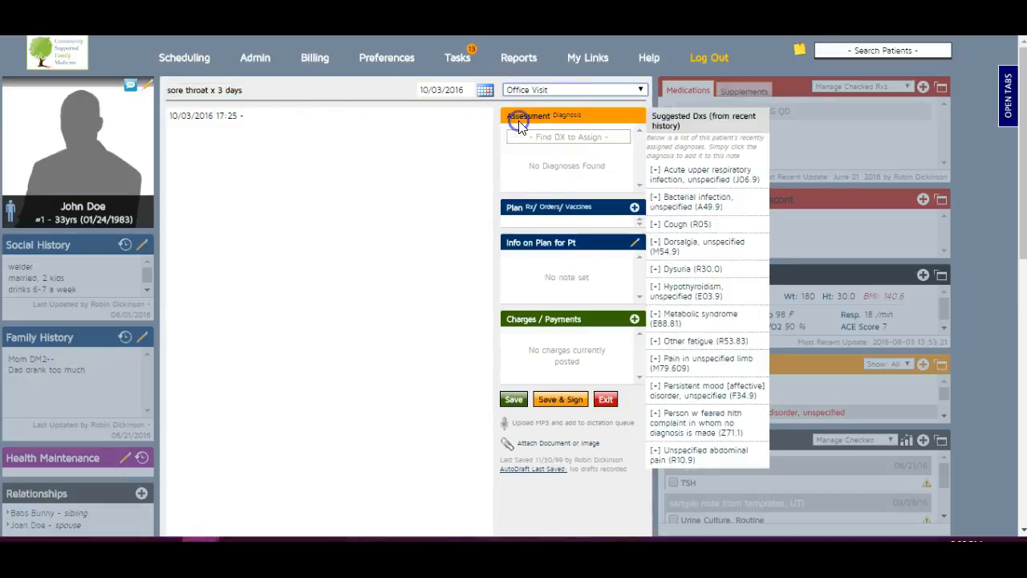
{"action": "left_click", "coordinate": [394, 145]}
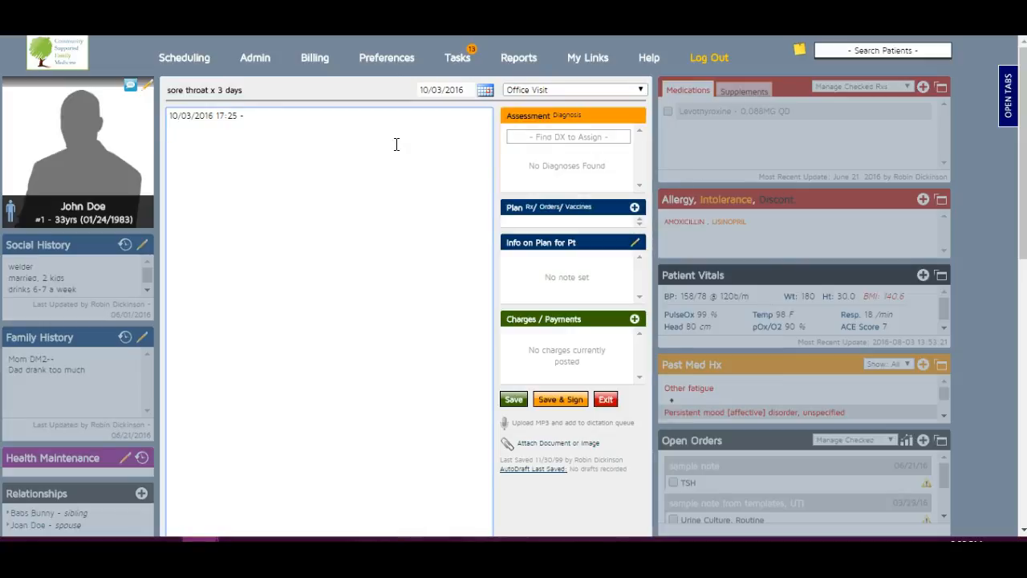
Record and save a new blood pressure reading of 122/86 with a pulse of 86 b/min.
{"action": "left_click", "coordinate": [672, 295]}
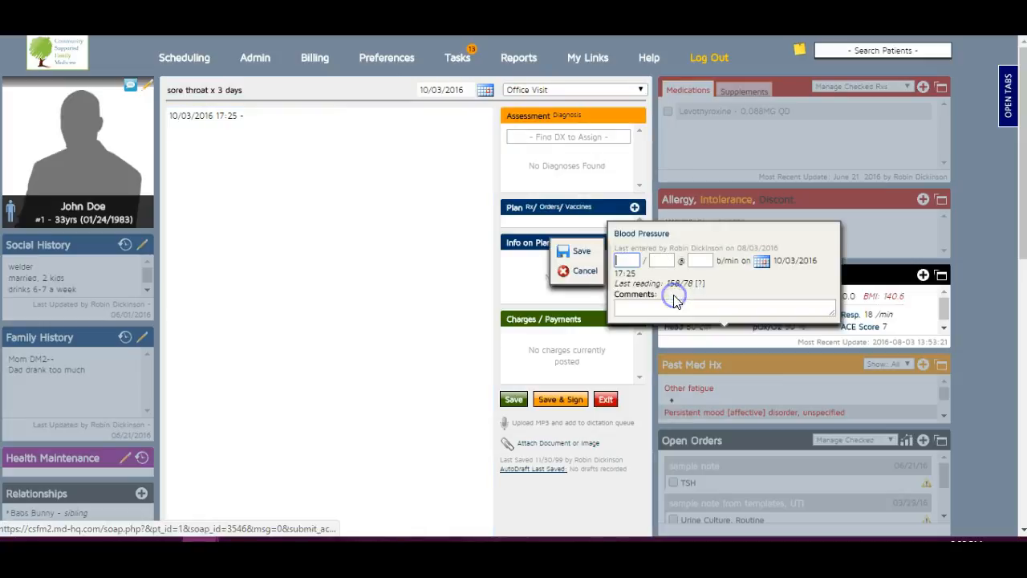
{"action": "type", "text": "122"}
{"action": "key", "text": "Tab"}
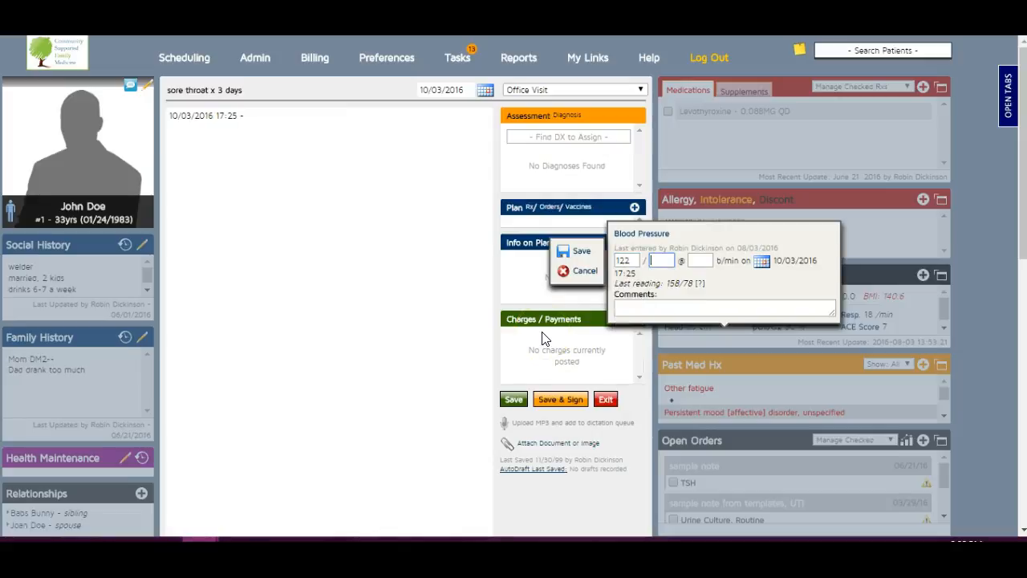
{"action": "type", "text": "86"}
{"action": "left_click", "coordinate": [714, 263]}
{"action": "type", "text": "86"}
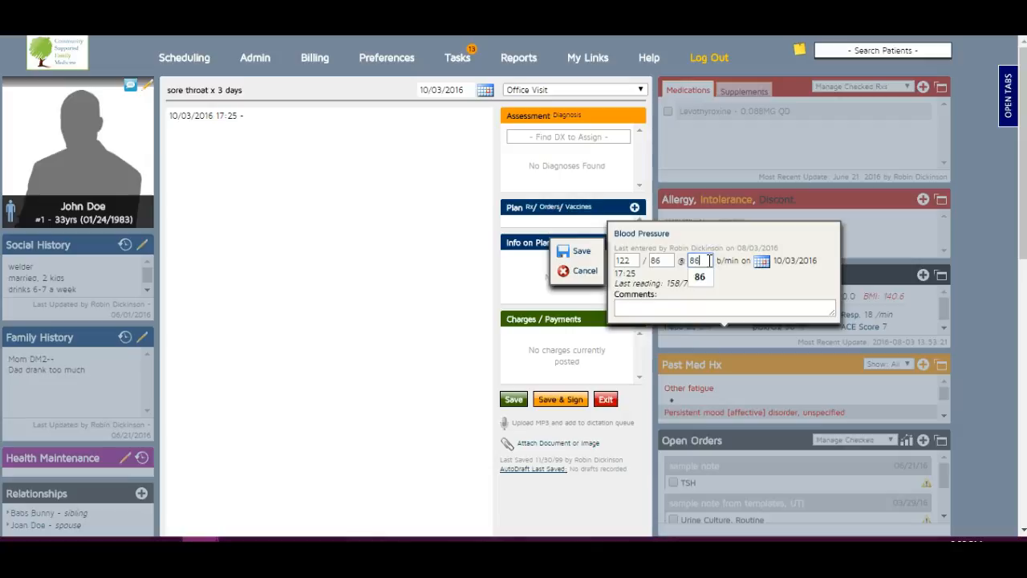
{"action": "left_click", "coordinate": [576, 251]}
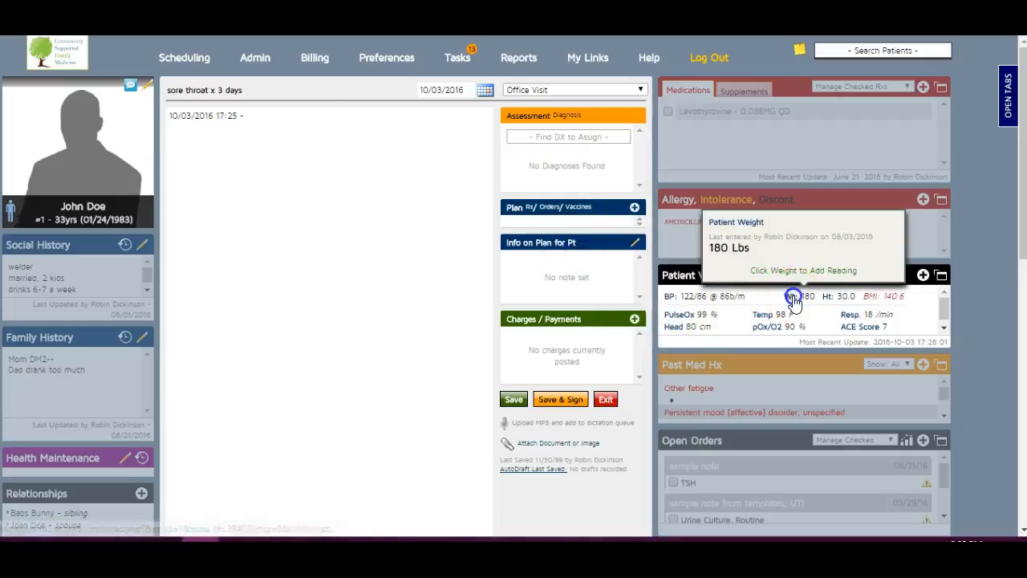
Record and save the patient's weight as 182 lbs and height as 72 inches.
{"action": "left_click", "coordinate": [791, 296]}
{"action": "type", "text": "182"}
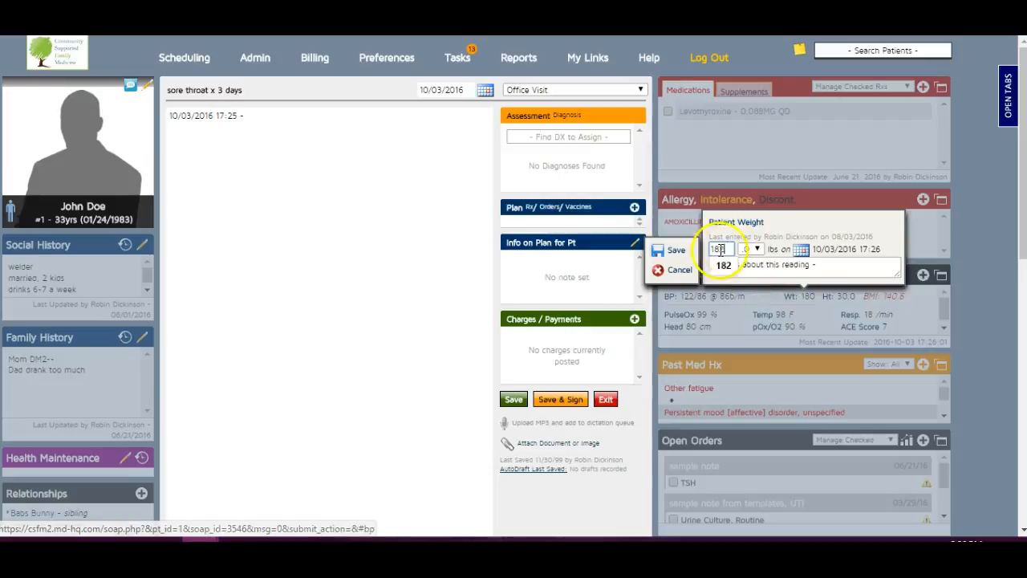
{"action": "left_click", "coordinate": [681, 250]}
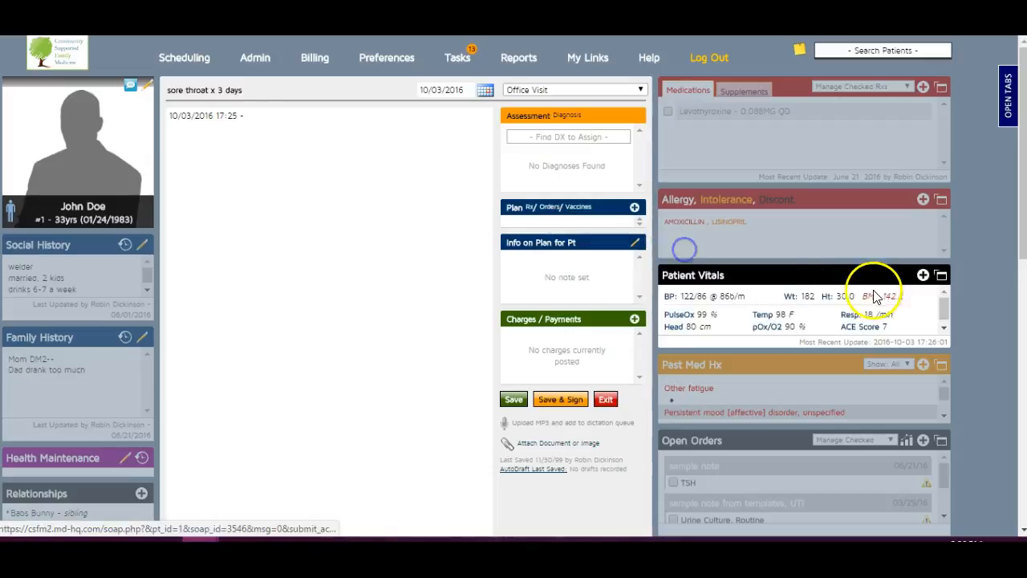
{"action": "left_click", "coordinate": [829, 299]}
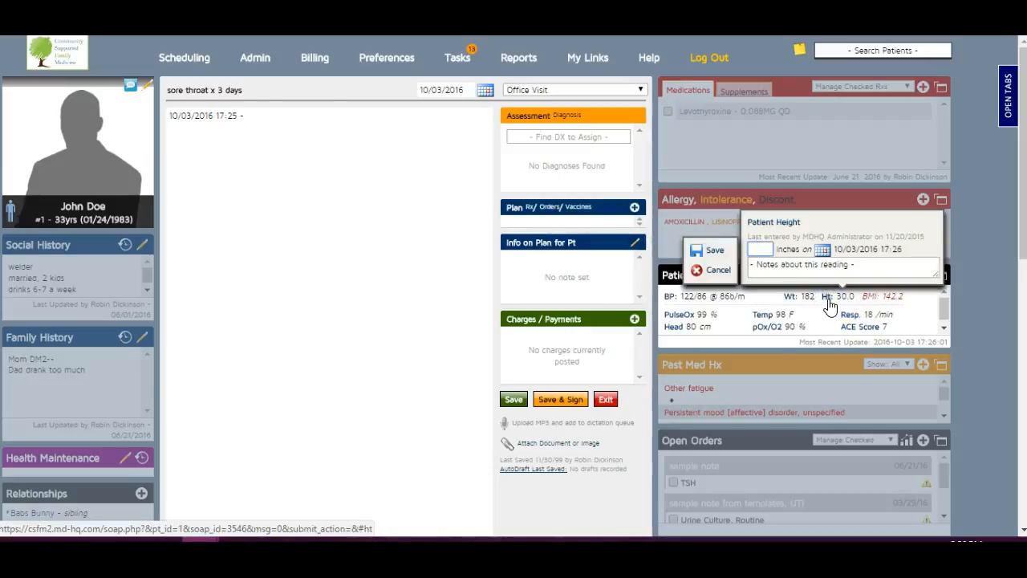
{"action": "type", "text": "72"}
{"action": "left_click", "coordinate": [711, 252]}
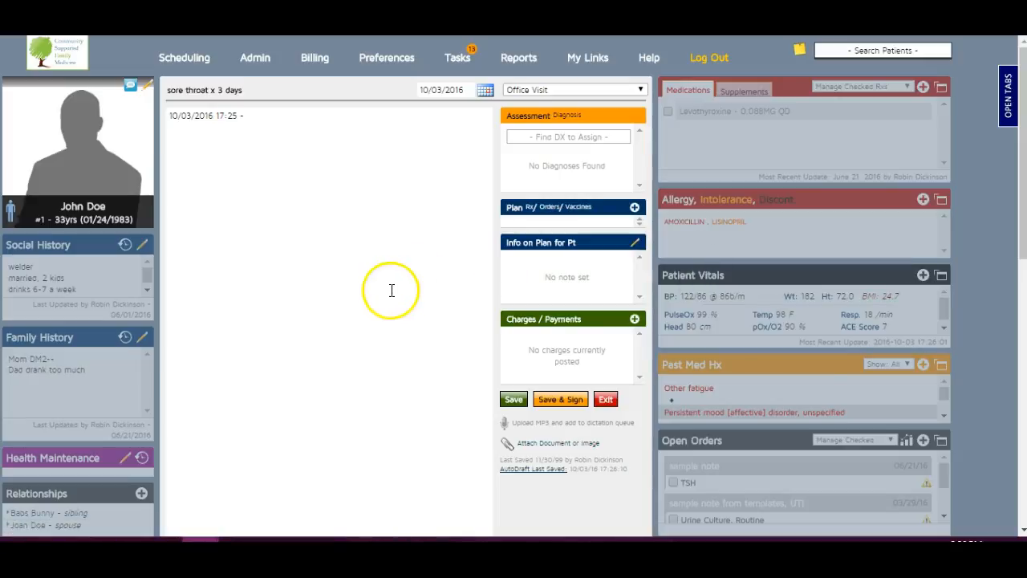
Insert the note_strep? chart part template into the note body below the date line.
{"action": "left_click", "coordinate": [393, 140]}
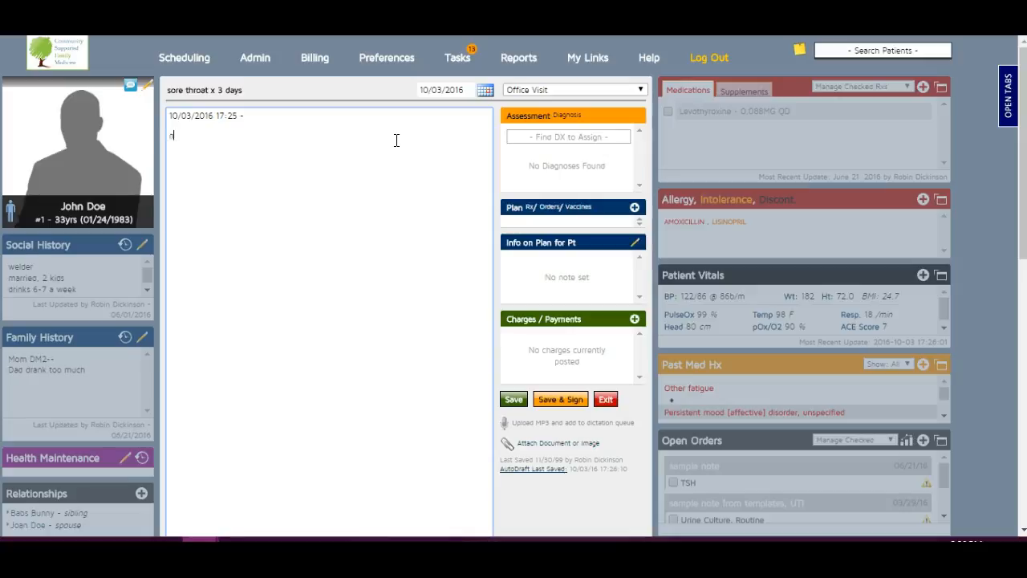
{"action": "type", "text": "ote_ph"}
{"action": "key", "text": "BackSpace"}
{"action": "key", "text": "BackSpace"}
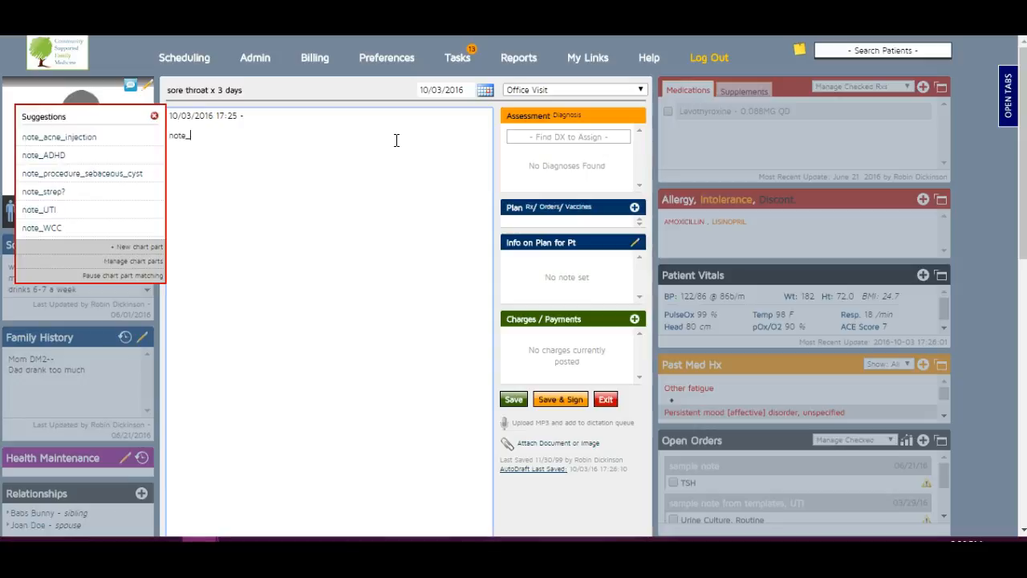
{"action": "type", "text": "str"}
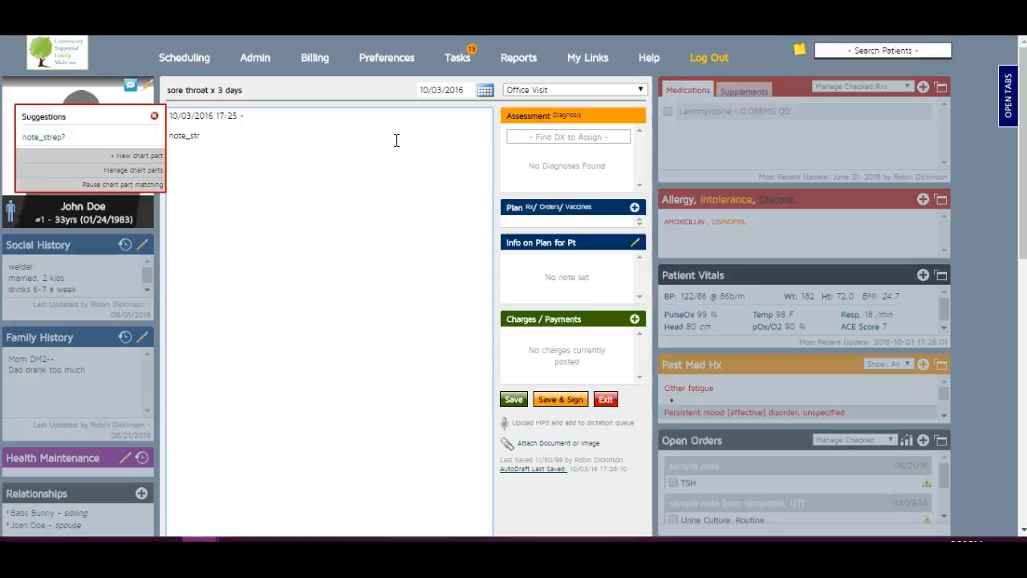
{"action": "key", "text": "Down"}
{"action": "key", "text": "Return"}
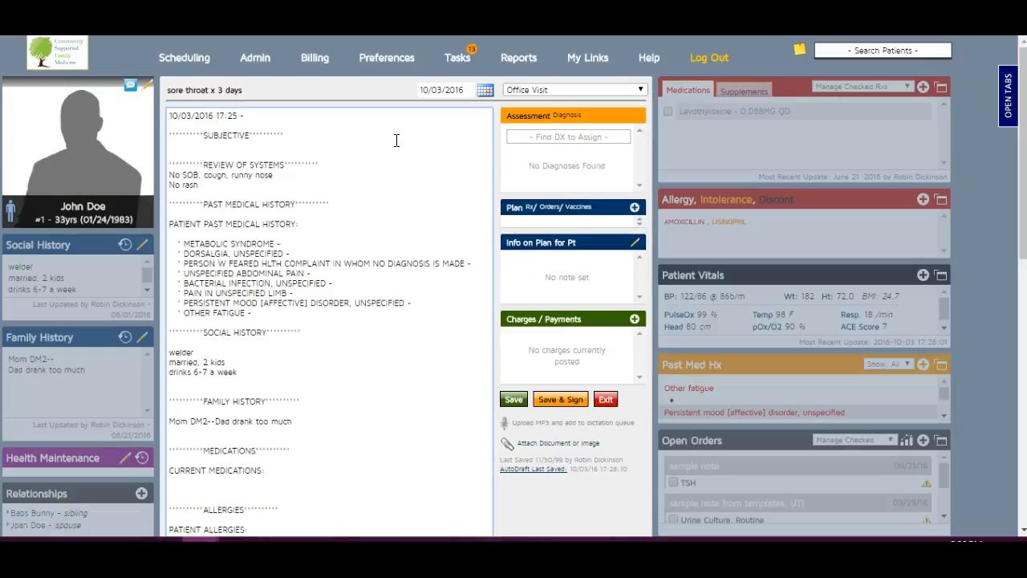
Examine the inserted template's sections from Subjective through Discussion, including the prefilled review of systems and exam text.
{"action": "left_click", "coordinate": [303, 145]}
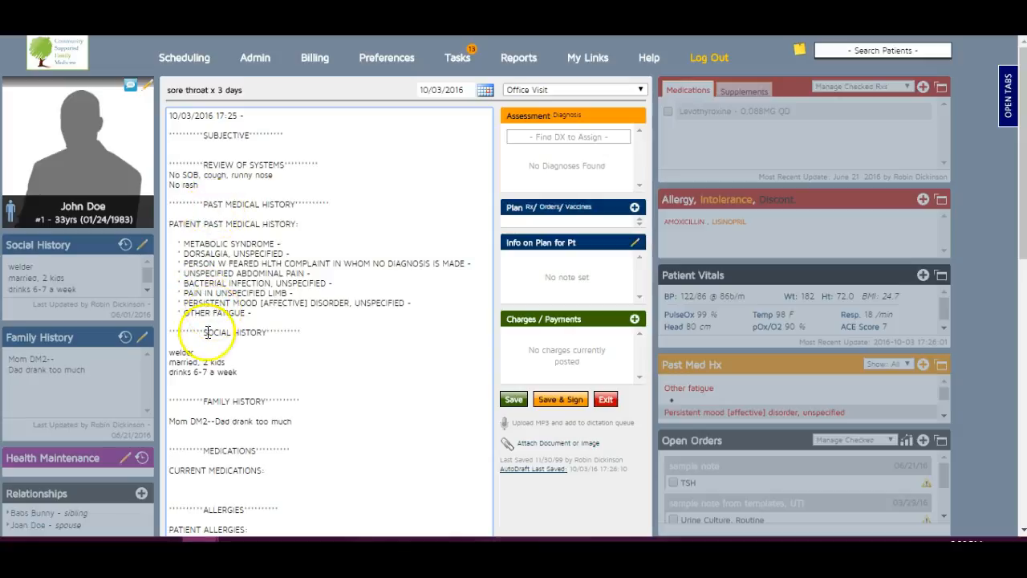
{"action": "scroll", "coordinate": [291, 412], "scroll_direction": "down", "scroll_amount": 3}
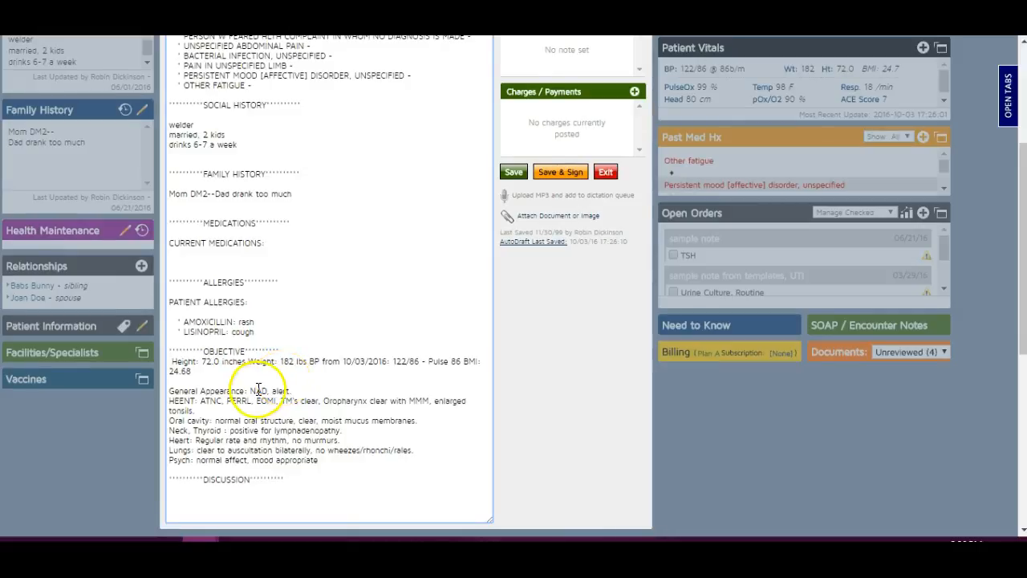
{"action": "scroll", "coordinate": [261, 390], "scroll_direction": "up", "scroll_amount": 3}
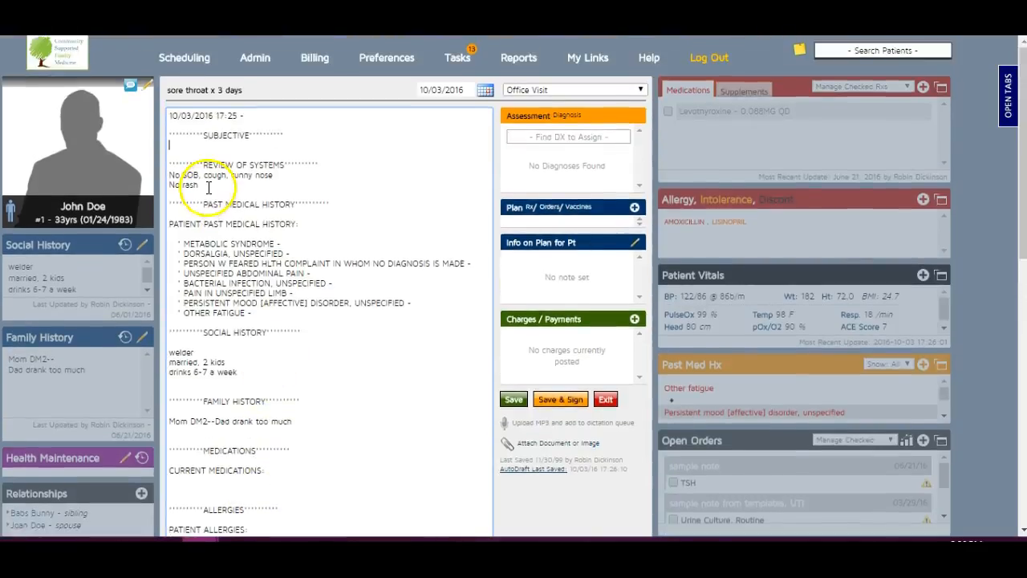
{"action": "left_click_drag", "start_coordinate": [199, 185], "coordinate": [166, 178]}
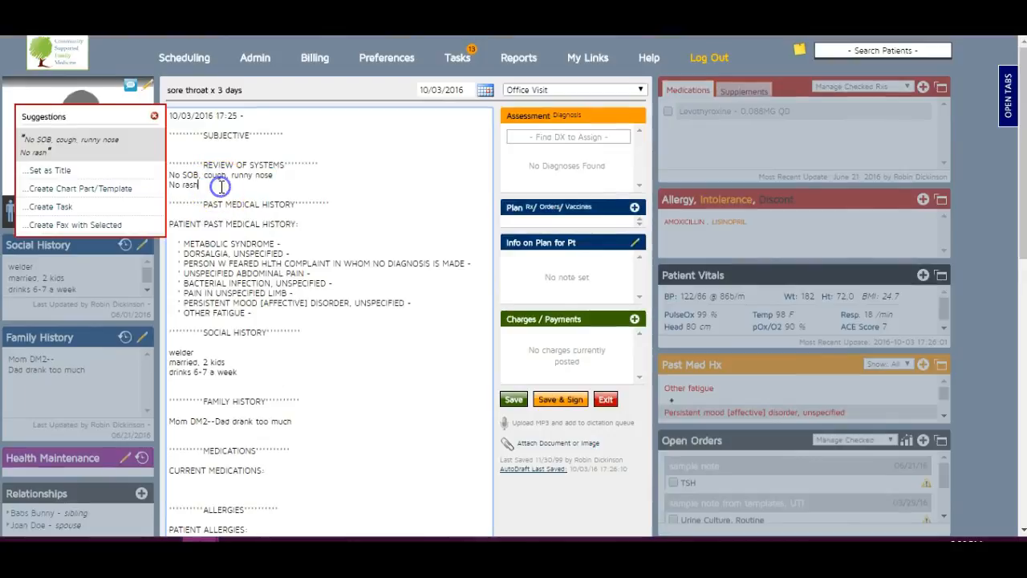
{"action": "left_click", "coordinate": [154, 118]}
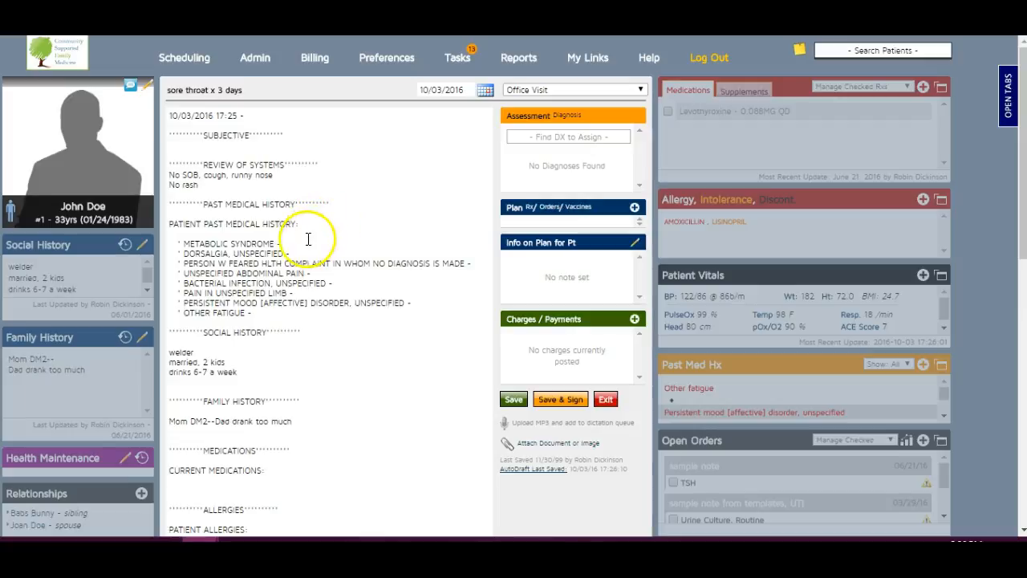
{"action": "scroll", "coordinate": [305, 236], "scroll_direction": "down", "scroll_amount": 4}
{"action": "scroll", "coordinate": [304, 230], "scroll_direction": "up", "scroll_amount": 4}
Replace "No rash" in the Review of Systems section with "sandpaper rash on chest".
{"action": "left_click", "coordinate": [220, 185]}
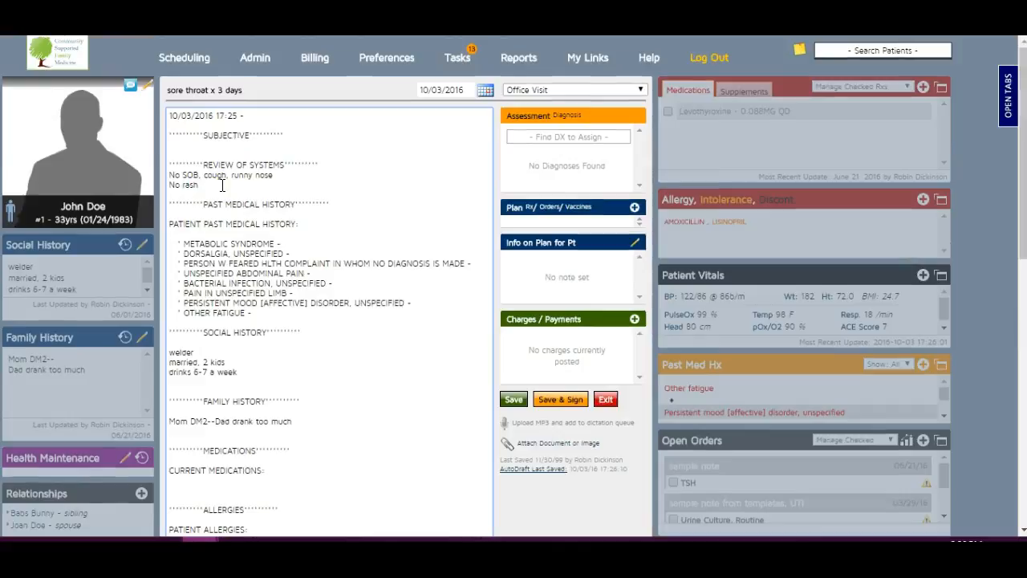
{"action": "left_click_drag", "start_coordinate": [223, 185], "coordinate": [165, 187]}
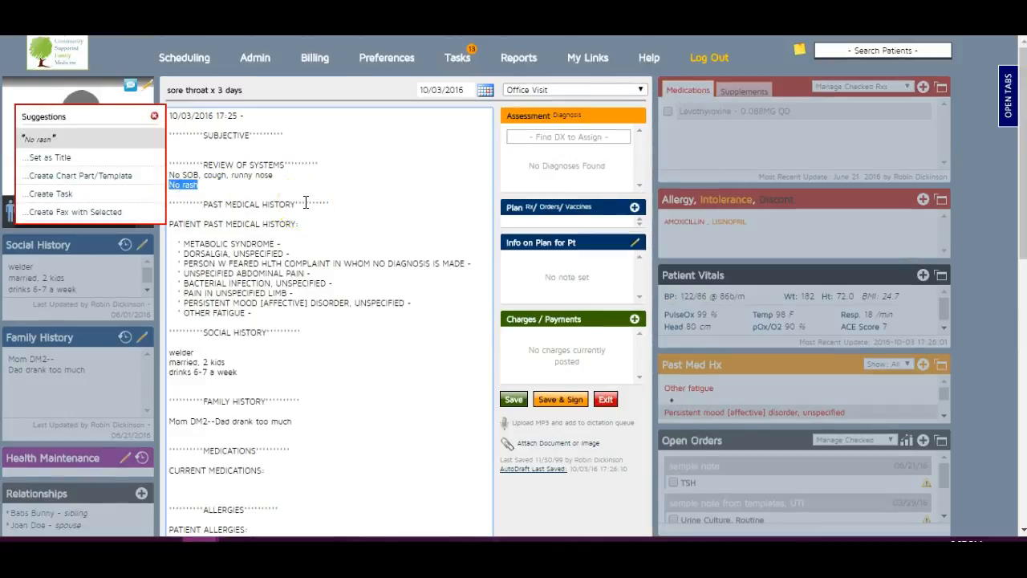
{"action": "type", "text": "sandpaper rash on chest"}
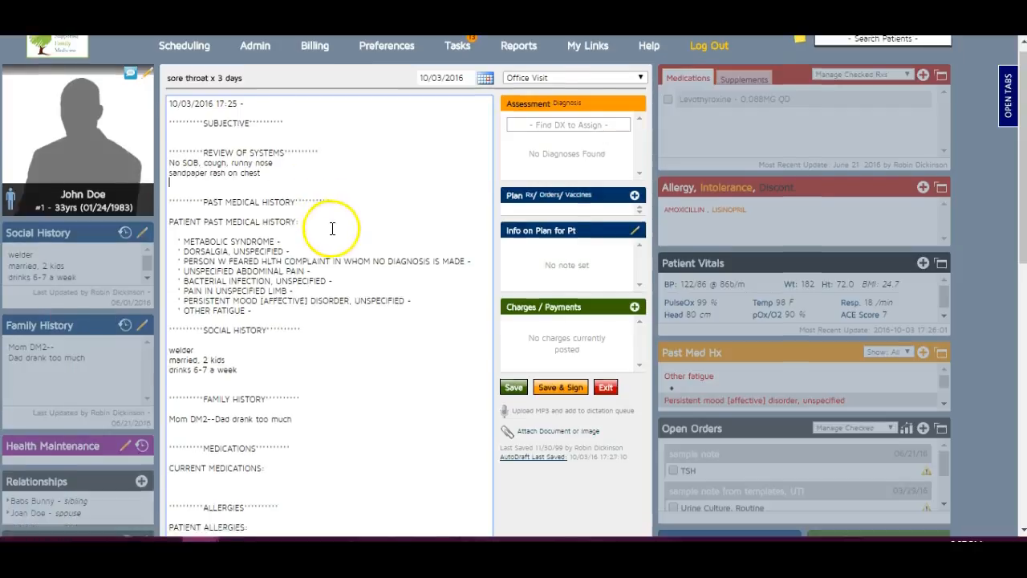
Add "R>L" to both the enlarged tonsils finding and the neck lymphadenopathy finding in the Objective section.
{"action": "scroll", "coordinate": [335, 233], "scroll_direction": "down", "scroll_amount": 4}
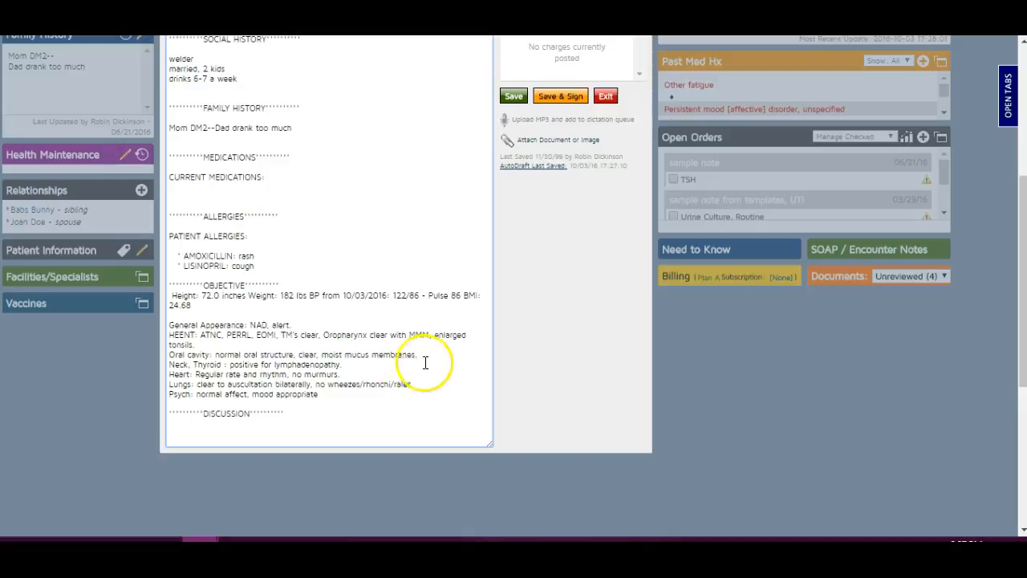
{"action": "left_click", "coordinate": [209, 344]}
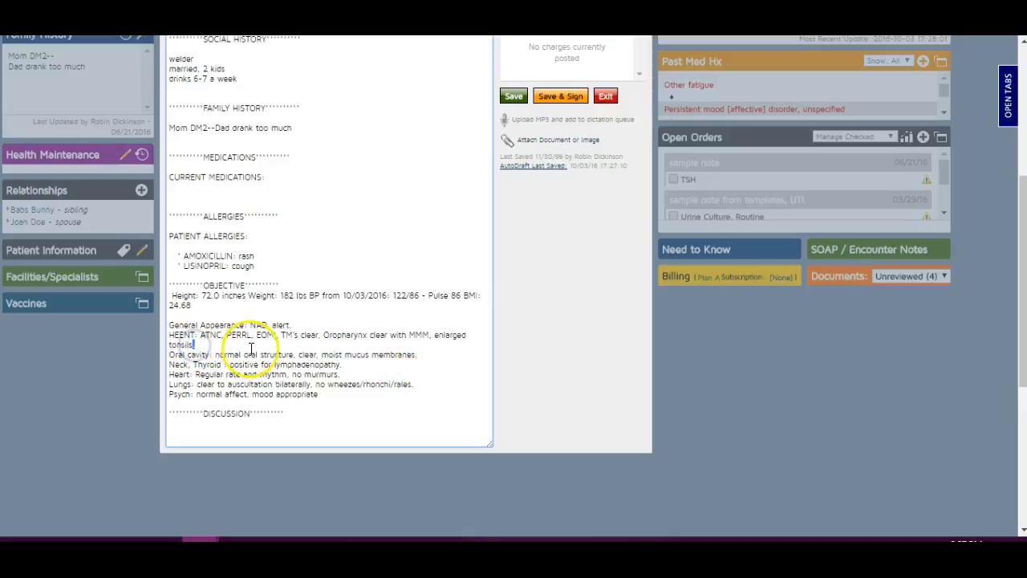
{"action": "type", "text": "R>L"}
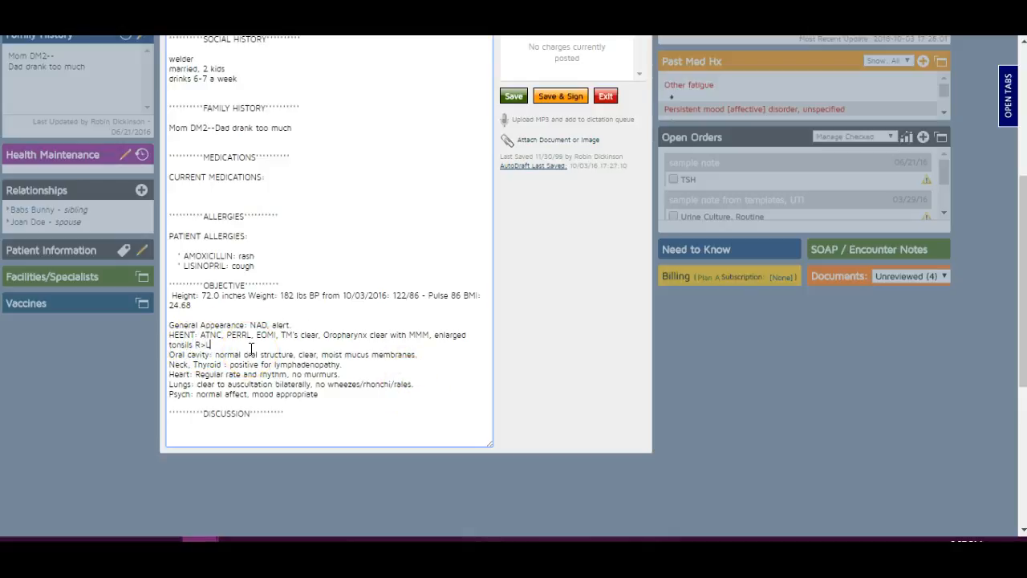
{"action": "left_click", "coordinate": [341, 364]}
{"action": "type", "text": "R>L."}
{"action": "left_click", "coordinate": [378, 394]}
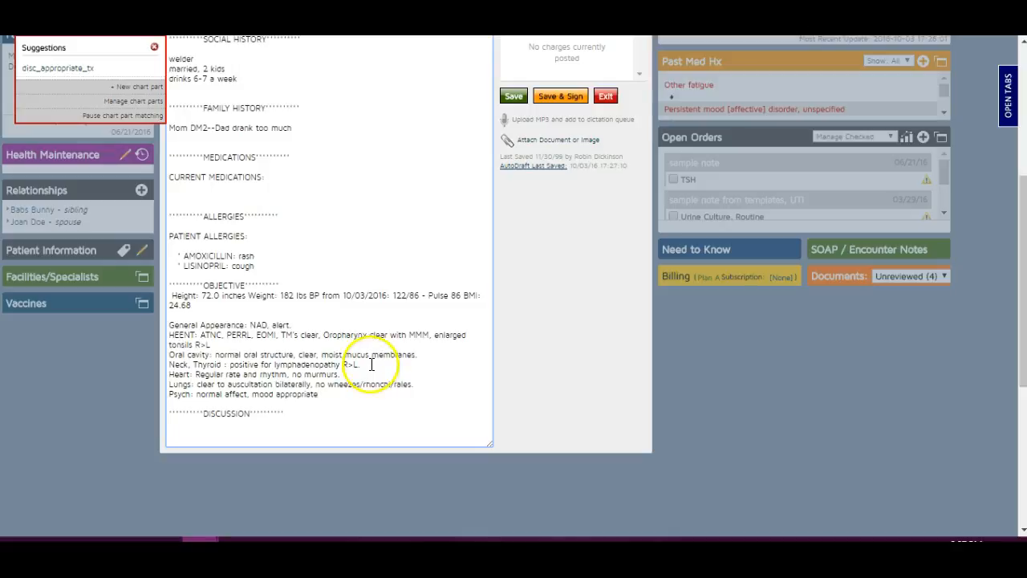
{"action": "left_click", "coordinate": [152, 50]}
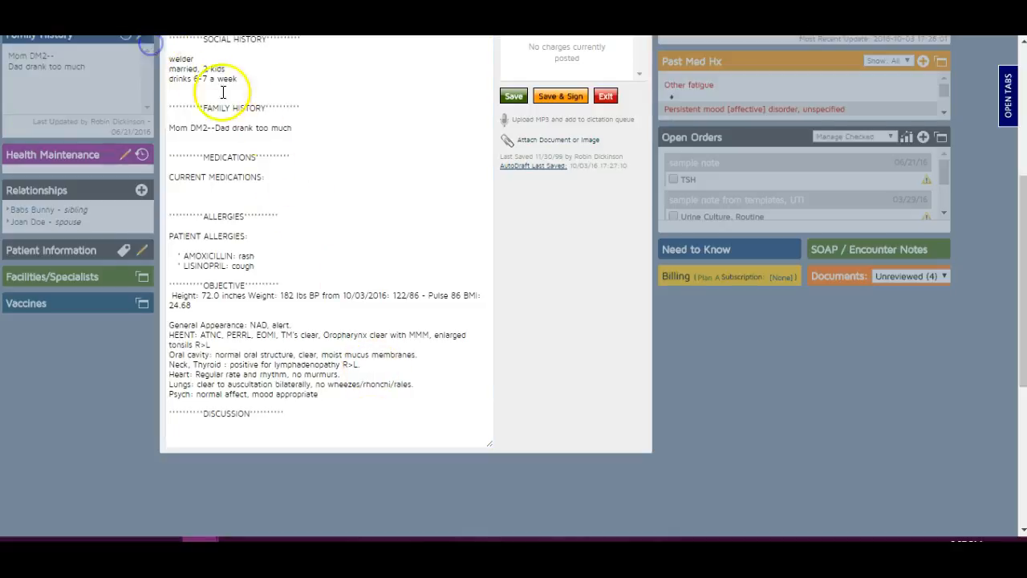
Enter "Sore throat x 3 days, Coworker with + strep on abx. Would like to be tested" under the Subjective heading.
{"action": "scroll", "coordinate": [268, 131], "scroll_direction": "up", "scroll_amount": 5}
{"action": "left_click", "coordinate": [252, 141]}
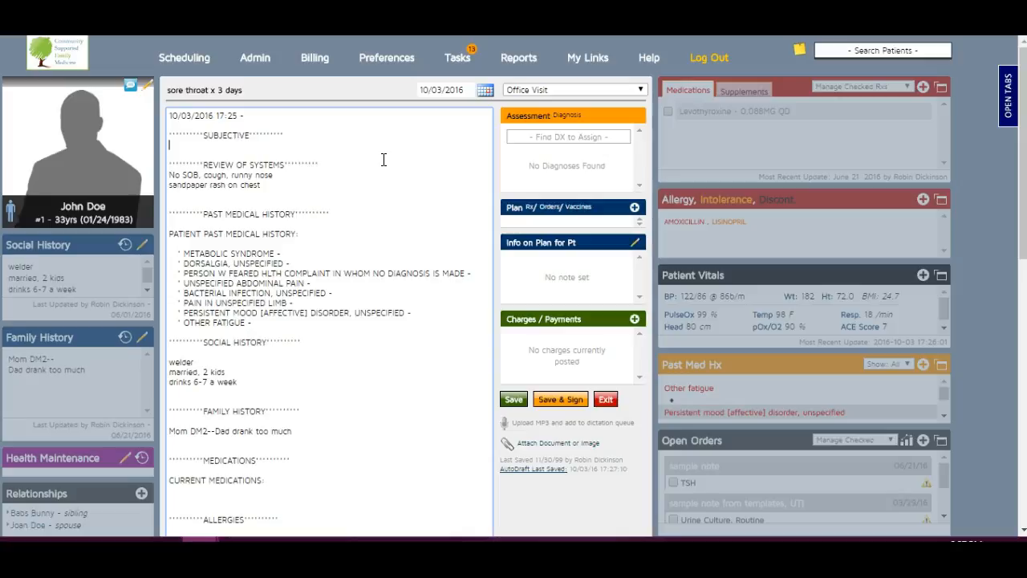
{"action": "type", "text": "Sore thr"}
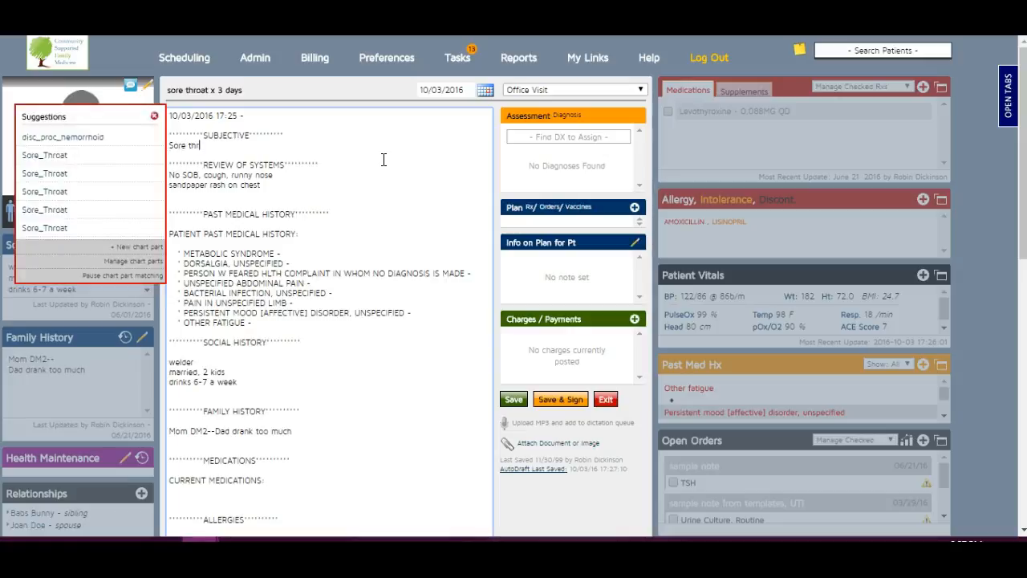
{"action": "type", "text": "oat x 3 days"}
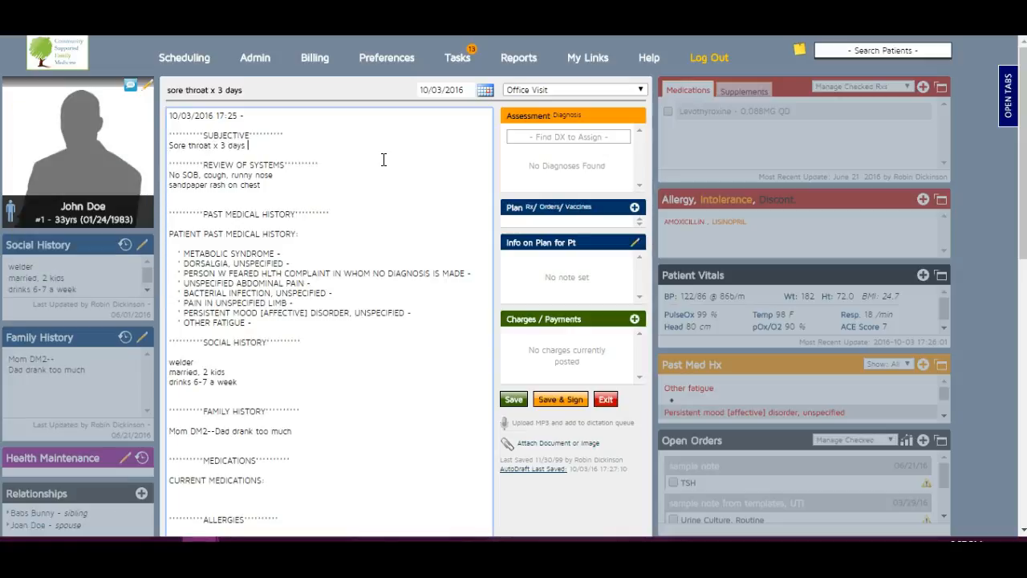
{"action": "type", "text": "/, Corworker with - strep on abx.  Would like to be tested"}
Add a separate paragraph to the Subjective section reading "Fever to 101. Mild nausea, no vomiting.".
{"action": "key", "text": "Return"}
{"action": "key", "text": "Return"}
{"action": "type", "text": "Fever to 101.  Mild"}
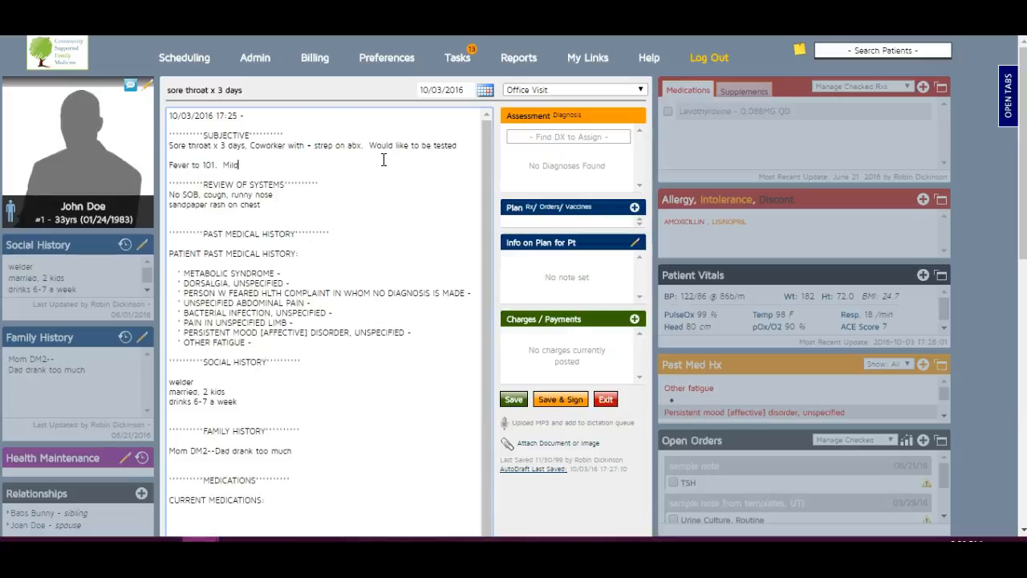
{"action": "type", "text": " nausea, no vomiting."}
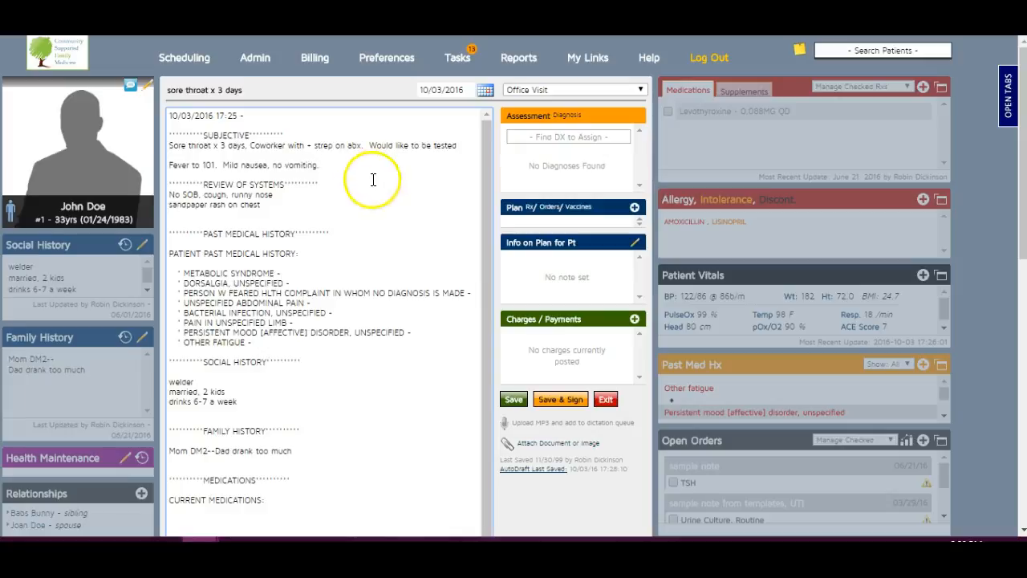
Insert the ex_Rapid_Strep_POSITIVE chart part below the Psych finding in the Objective section, separated by a blank line.
{"action": "scroll", "coordinate": [329, 212], "scroll_direction": "down", "scroll_amount": 10}
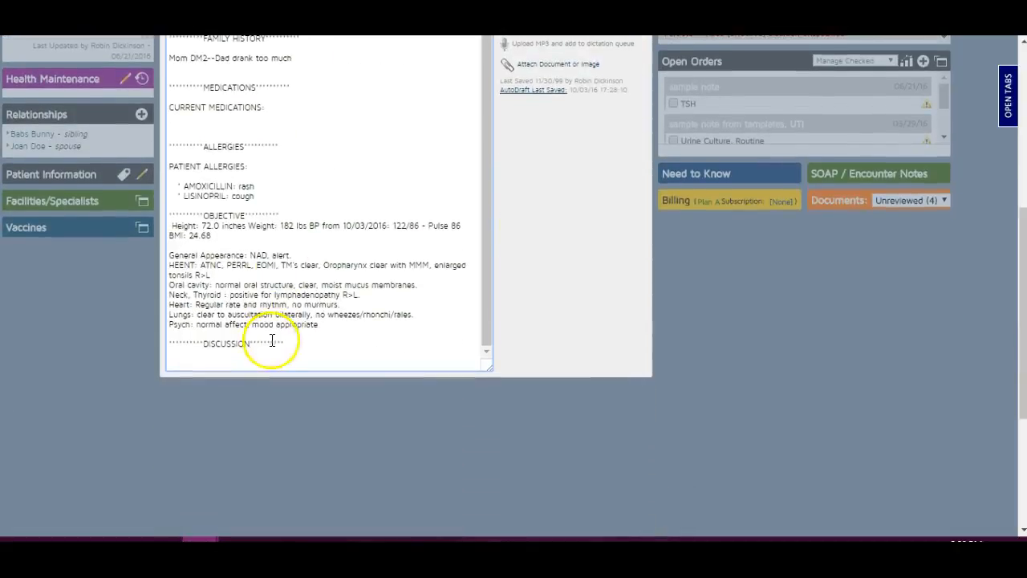
{"action": "left_click", "coordinate": [339, 322]}
{"action": "key", "text": "Return"}
{"action": "key", "text": "Return"}
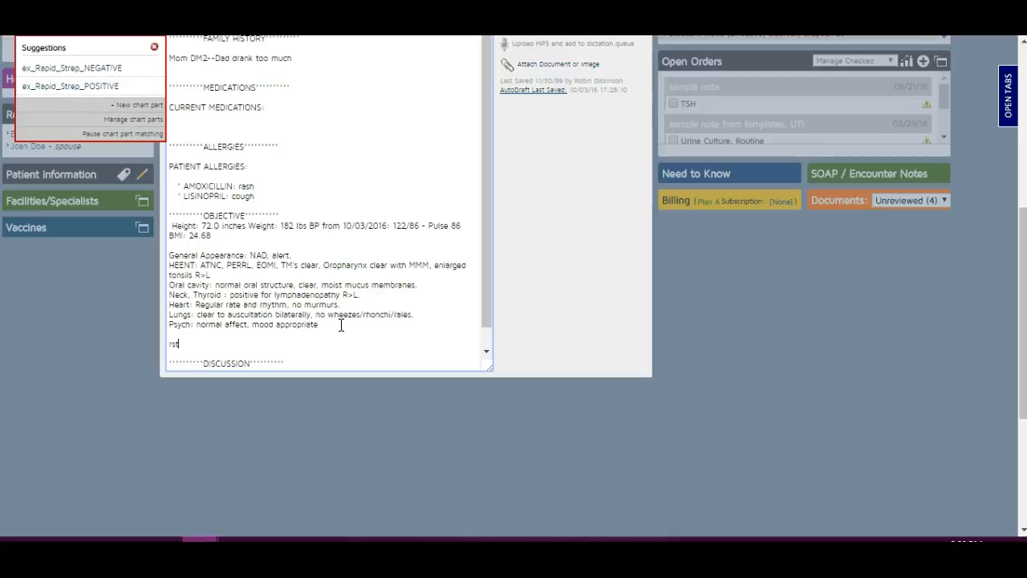
{"action": "key", "text": "Down"}
{"action": "key", "text": "Down"}
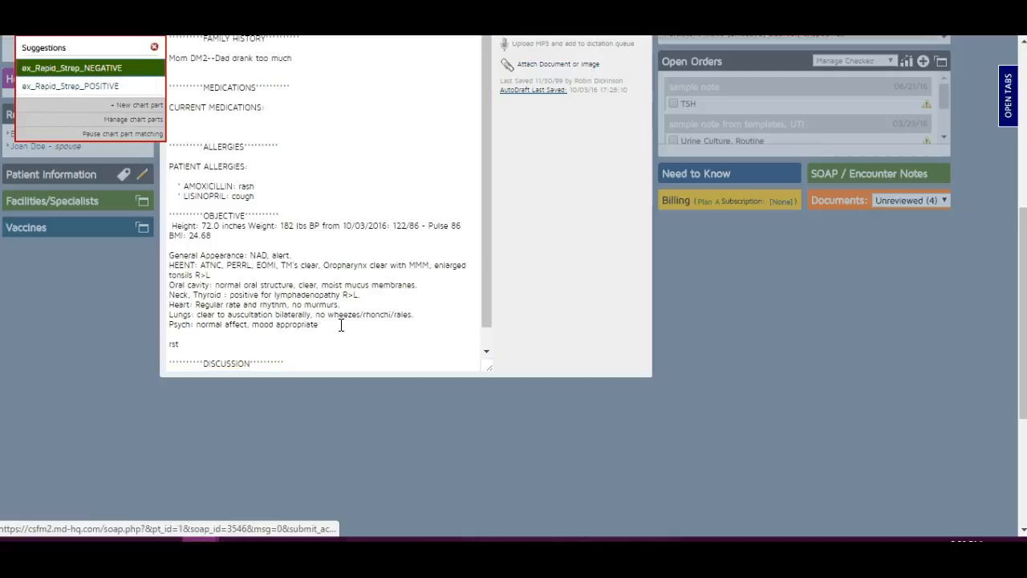
{"action": "key", "text": "Return"}
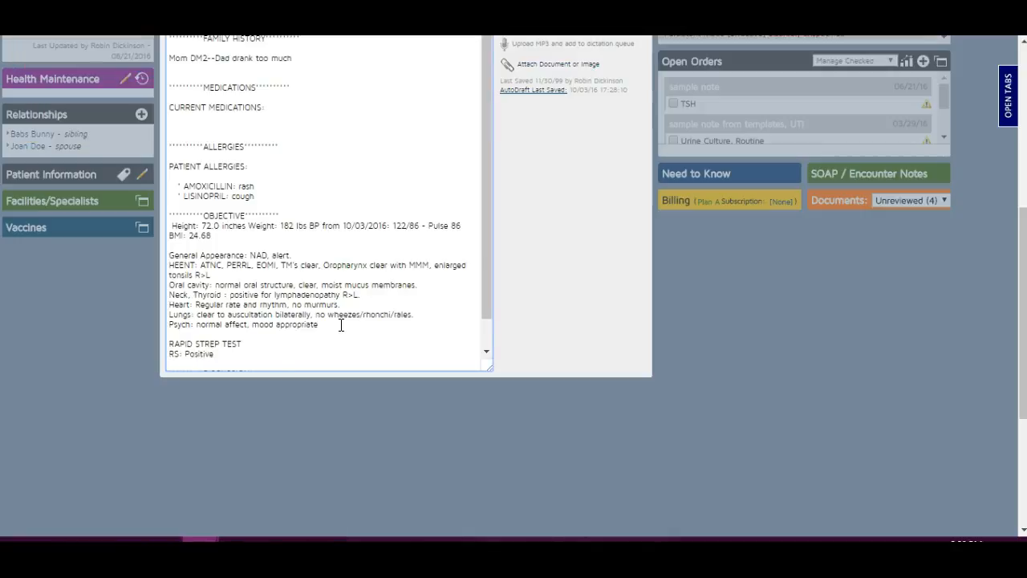
Insert the disc_pharyng_strep_positive chart part under the Discussion heading.
{"action": "scroll", "coordinate": [341, 325], "scroll_direction": "down", "scroll_amount": 1}
{"action": "left_click", "coordinate": [278, 358]}
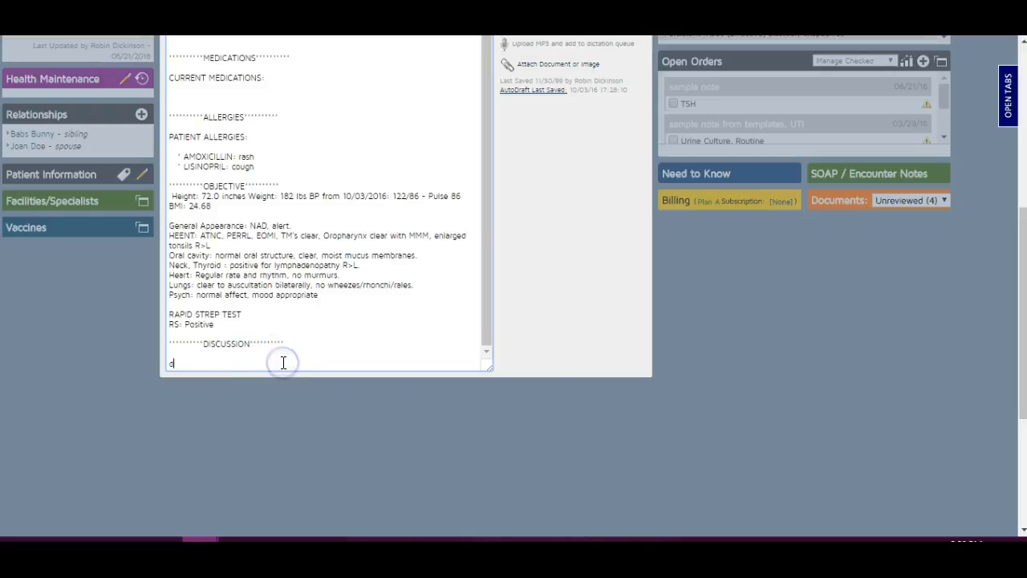
{"action": "type", "text": "disc_pn"}
{"action": "key", "text": "Down"}
{"action": "key", "text": "Down"}
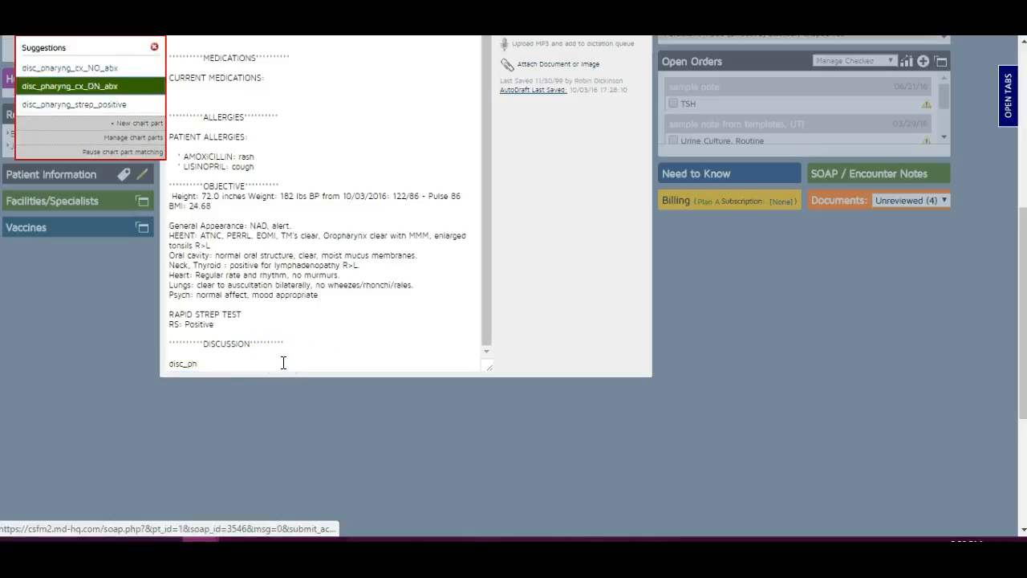
{"action": "key", "text": "Return"}
{"action": "scroll", "coordinate": [305, 312], "scroll_direction": "down", "scroll_amount": 3}
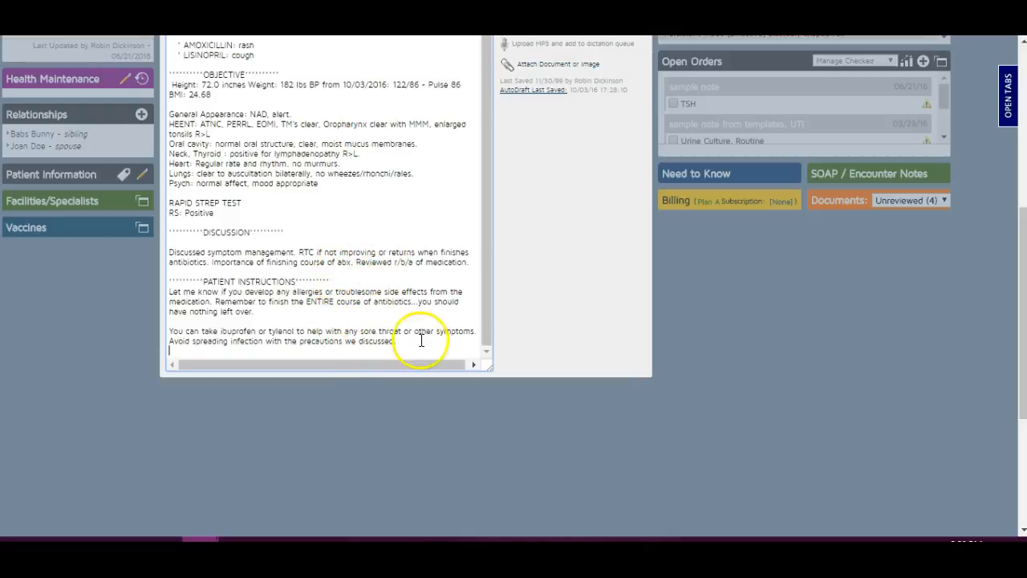
Assign the diagnosis Acute pharyngitis, unspecified (J02.9) to the note.
{"action": "scroll", "coordinate": [445, 333], "scroll_direction": "up", "scroll_amount": 5}
{"action": "scroll", "coordinate": [596, 152], "scroll_direction": "up", "scroll_amount": 2}
{"action": "left_click", "coordinate": [592, 140]}
{"action": "type", "text": "phar"}
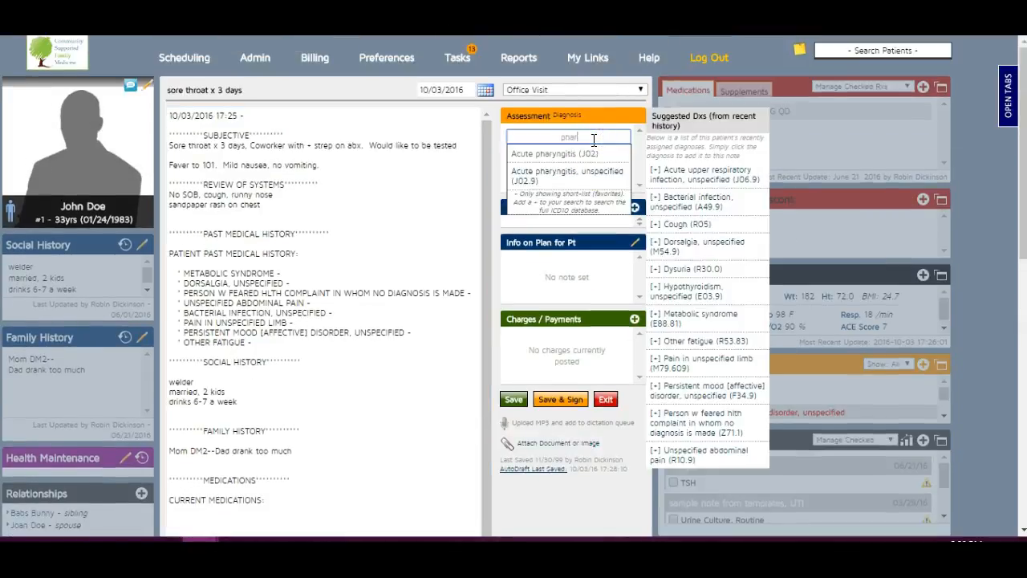
{"action": "left_click", "coordinate": [567, 175]}
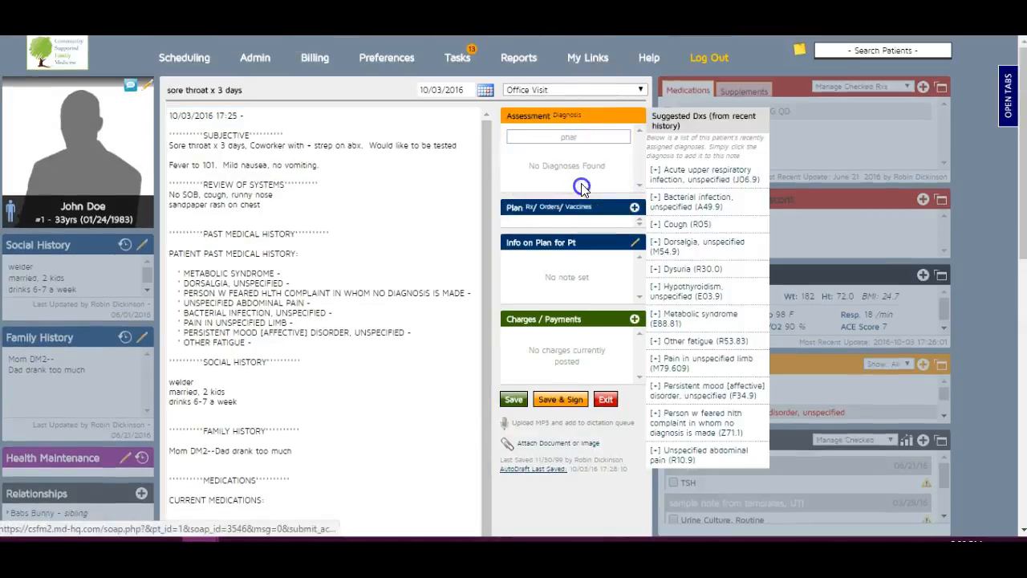
Start a prescription for Amoxicillin 500mg Cap, check its dosing and drug warnings, and discard it without adding the drug.
{"action": "left_click", "coordinate": [634, 193]}
{"action": "left_click", "coordinate": [659, 194]}
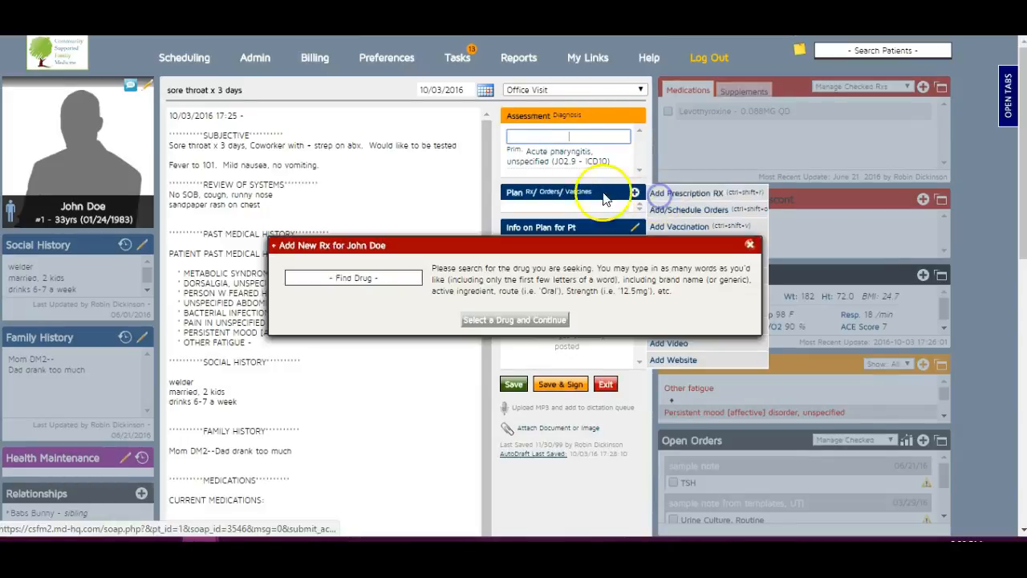
{"action": "type", "text": "amox"}
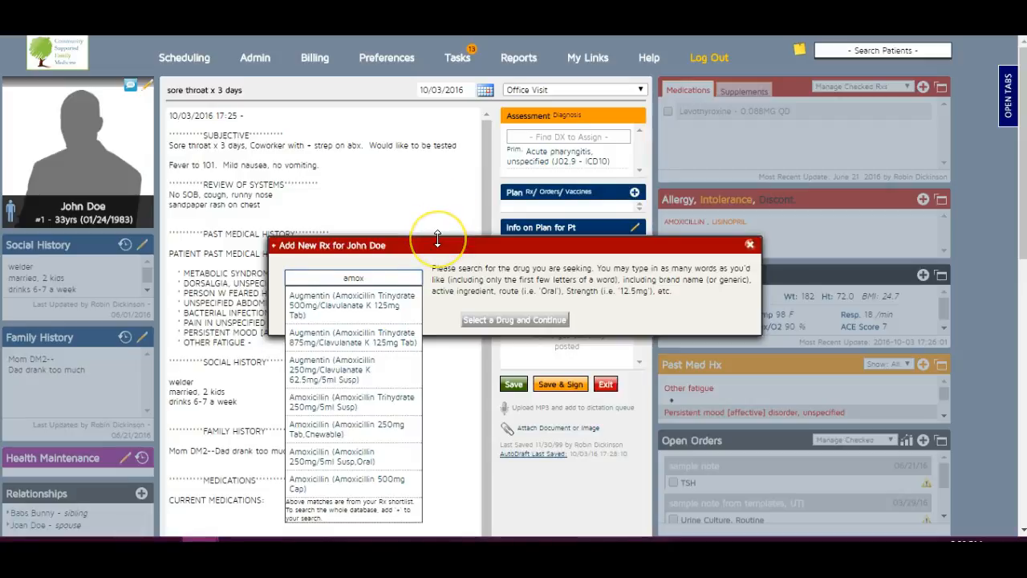
{"action": "left_click", "coordinate": [369, 483]}
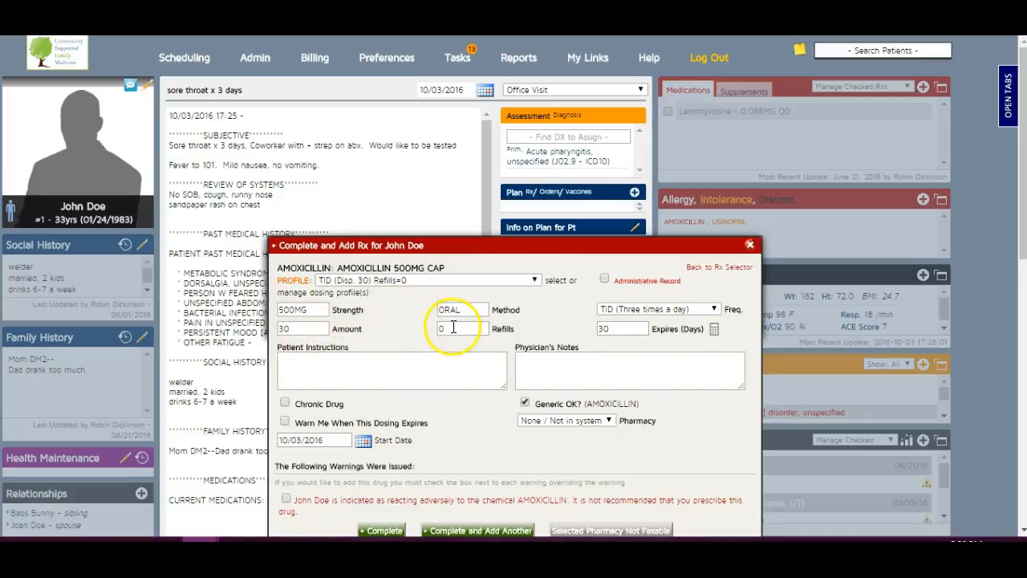
{"action": "scroll", "coordinate": [585, 336], "scroll_direction": "down", "scroll_amount": 2}
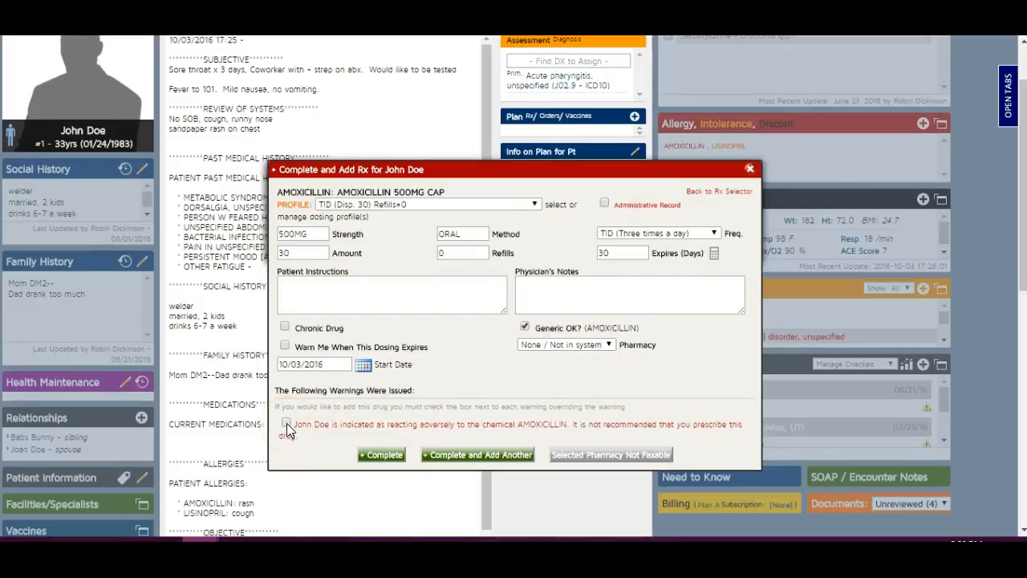
{"action": "left_click", "coordinate": [750, 171]}
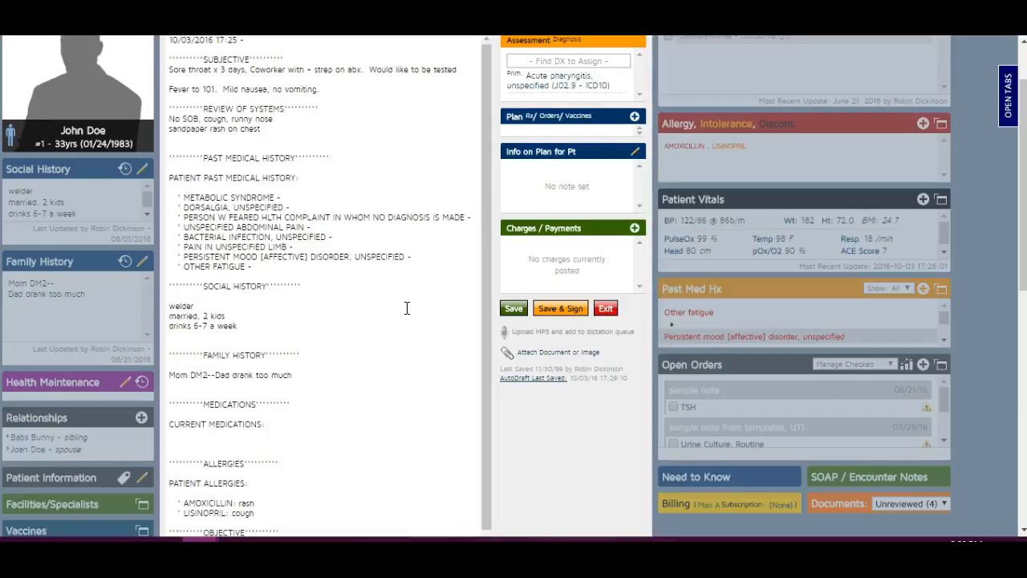
Replace the positive rapid strep result and all text below it with the ex_Rapid_Strep_NEGATIVE chart part, set off by a blank line.
{"action": "scroll", "coordinate": [407, 307], "scroll_direction": "down", "scroll_amount": 3}
{"action": "scroll", "coordinate": [328, 470], "scroll_direction": "down", "scroll_amount": 2}
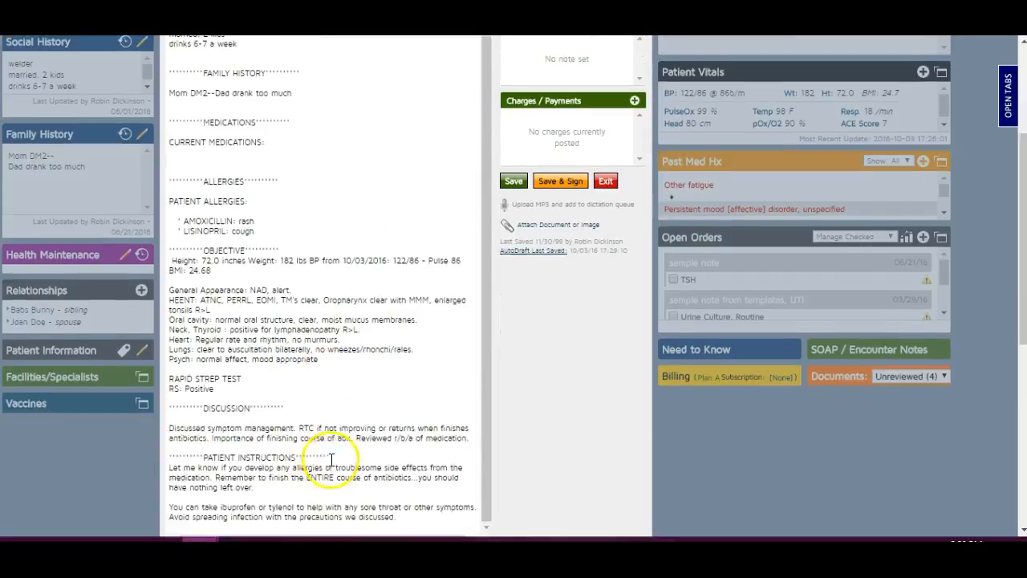
{"action": "left_click_drag", "start_coordinate": [424, 490], "coordinate": [160, 346]}
{"action": "type", "text": "rst"}
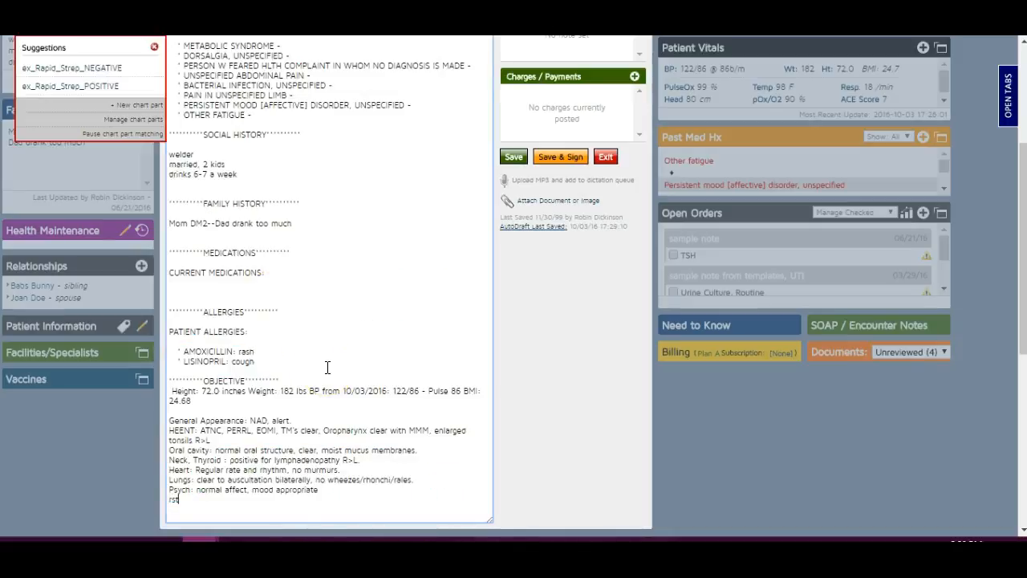
{"action": "key", "text": "Return"}
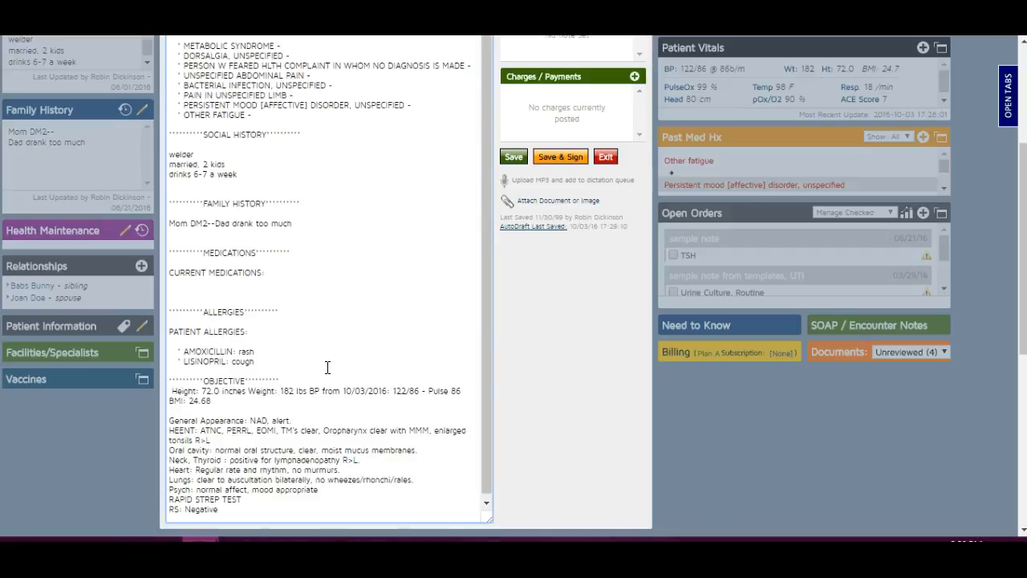
{"action": "scroll", "coordinate": [323, 391], "scroll_direction": "down", "scroll_amount": 1}
{"action": "left_click", "coordinate": [332, 411]}
{"action": "key", "text": "Return"}
Insert the Discussion heading chart part below the negative rapid strep result, with blank lines around it.
{"action": "scroll", "coordinate": [334, 412], "scroll_direction": "down", "scroll_amount": 1}
{"action": "left_click", "coordinate": [336, 432]}
{"action": "key", "text": "Return"}
{"action": "key", "text": "Return"}
{"action": "type", "text": "discuss"}
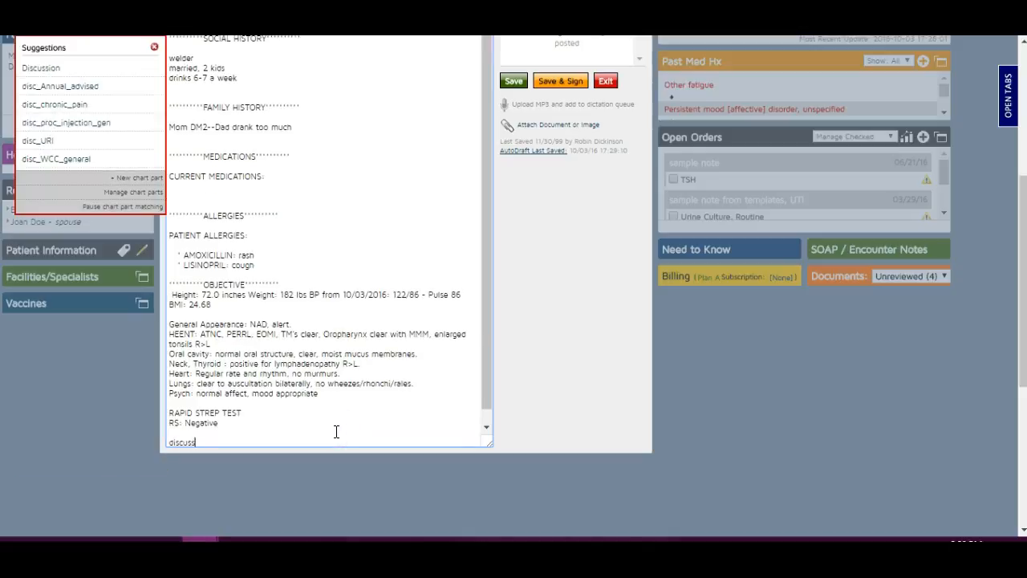
{"action": "key", "text": "Down"}
{"action": "key", "text": "Return"}
{"action": "key", "text": "Return"}
{"action": "key", "text": "Return"}
Insert the disc_pharyng_cx_NO_abx chart part under the Discussion heading.
{"action": "type", "text": "disc_st"}
{"action": "key", "text": "BackSpace"}
{"action": "key", "text": "BackSpace"}
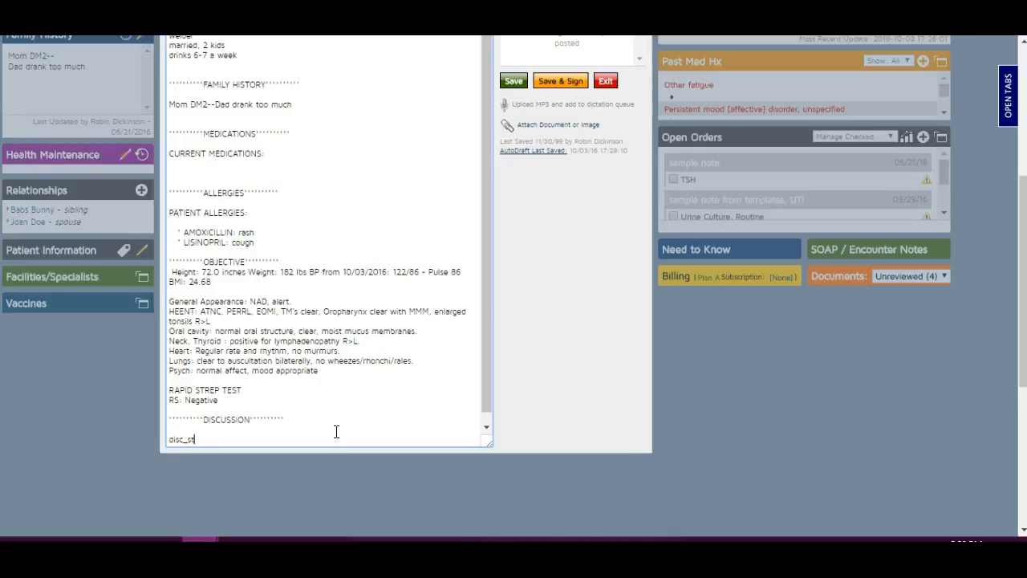
{"action": "type", "text": "ph"}
{"action": "key", "text": "Down"}
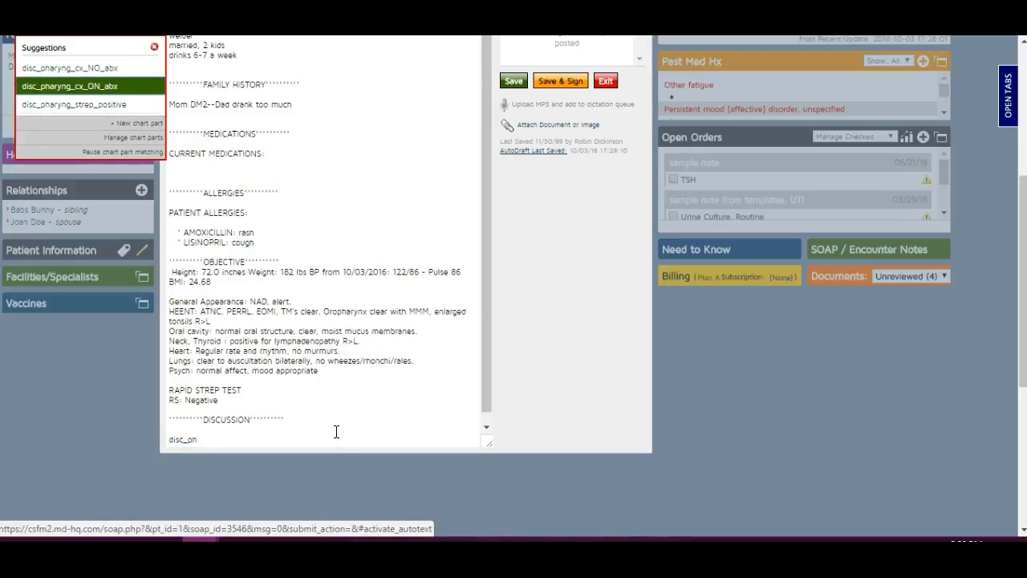
{"action": "key", "text": "Up"}
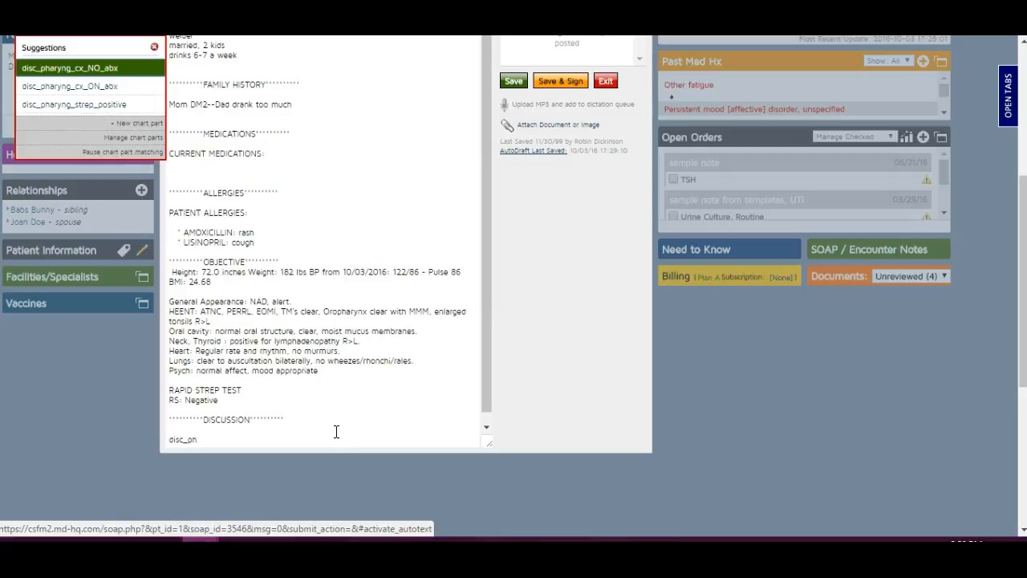
{"action": "key", "text": "Return"}
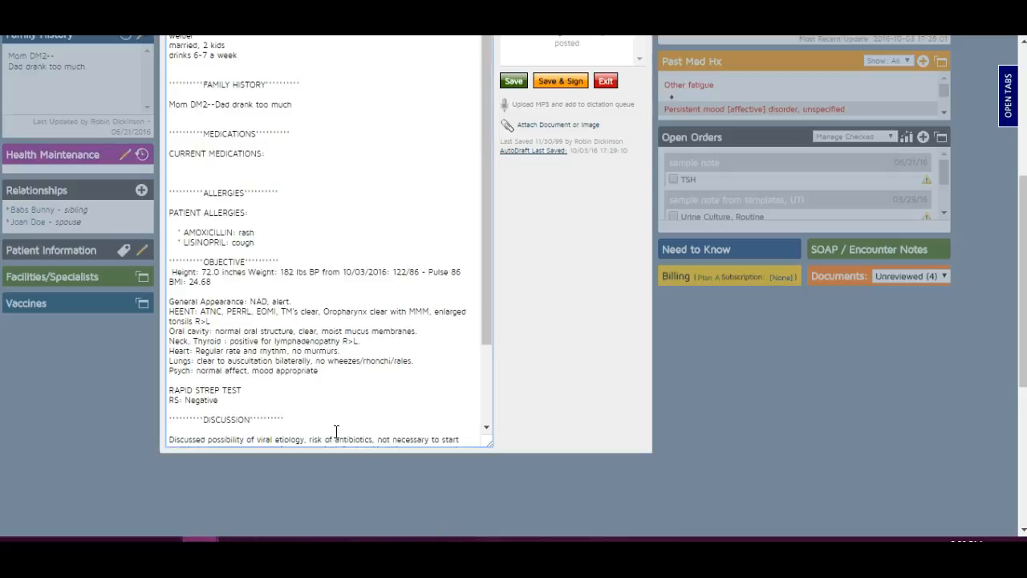
{"action": "scroll", "coordinate": [360, 392], "scroll_direction": "down", "scroll_amount": 2}
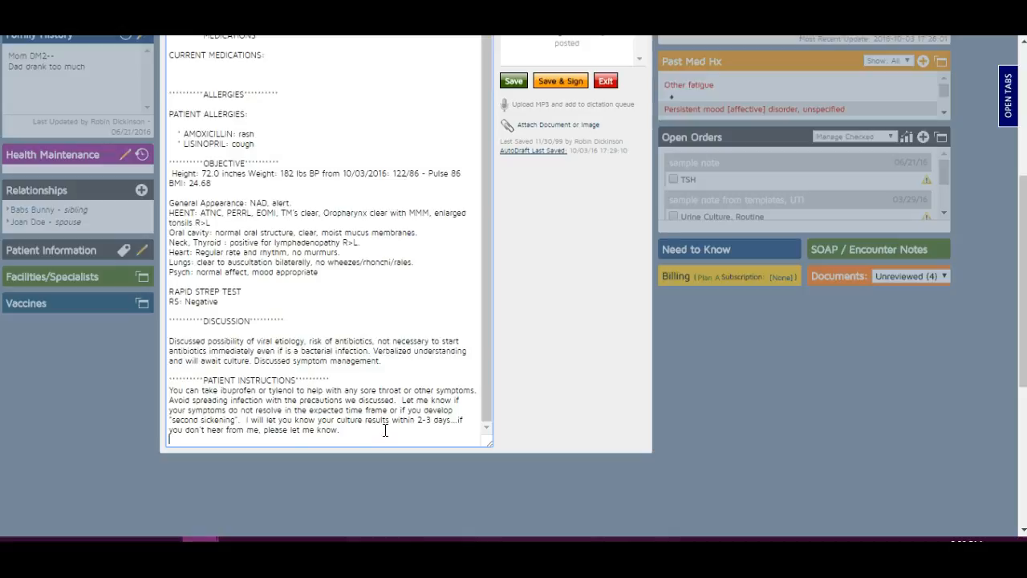
Open the save-and-sign confirmation for the note to view its options, and close it without signing.
{"action": "scroll", "coordinate": [385, 431], "scroll_direction": "up", "scroll_amount": 15}
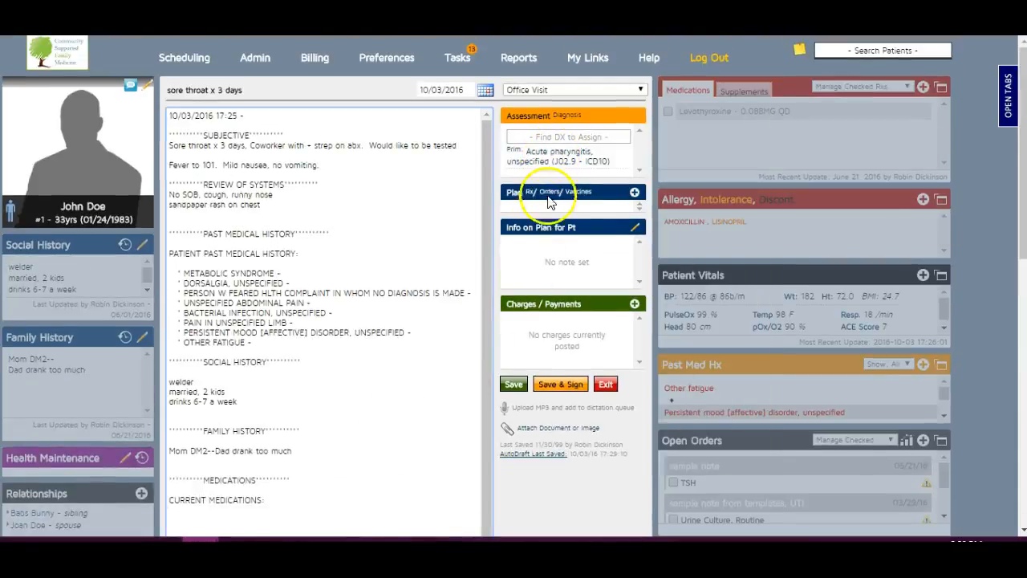
{"action": "left_click", "coordinate": [561, 384]}
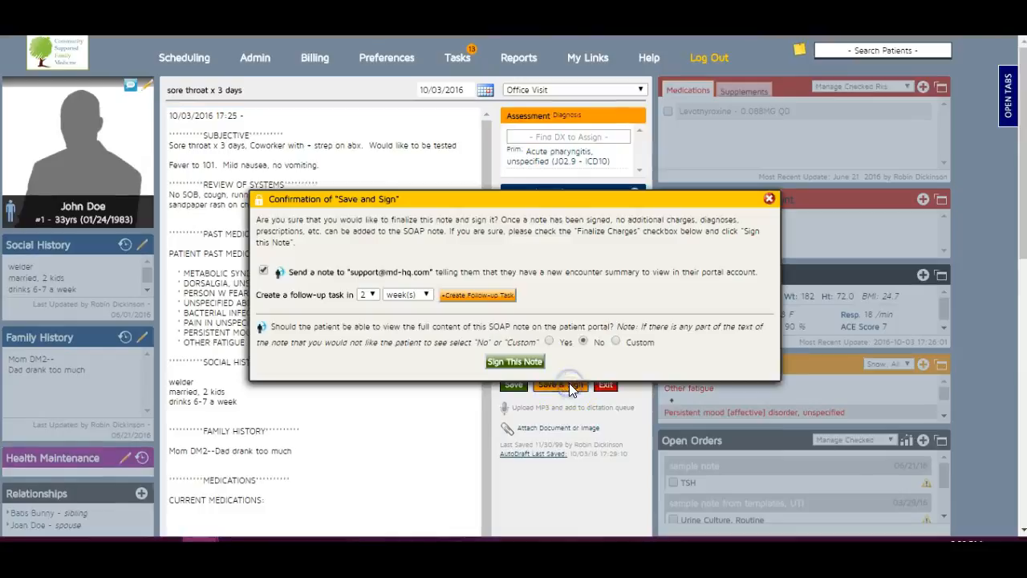
{"action": "left_click", "coordinate": [769, 198]}
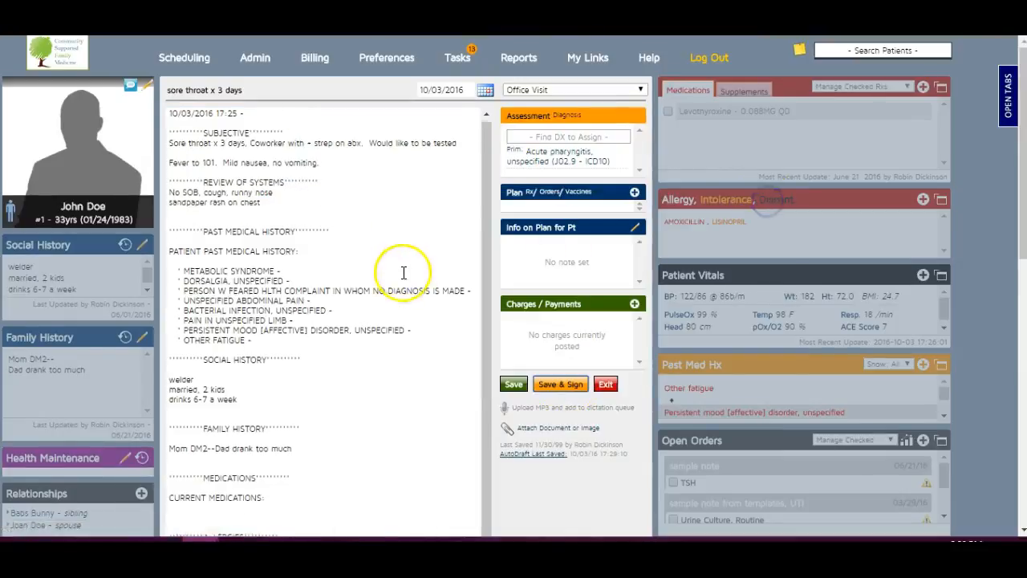
Replace the text under the Discussion heading, including the patient instructions, with the disc_pharyng_cx_ON_abx chart part.
{"action": "scroll", "coordinate": [404, 273], "scroll_direction": "down", "scroll_amount": 5}
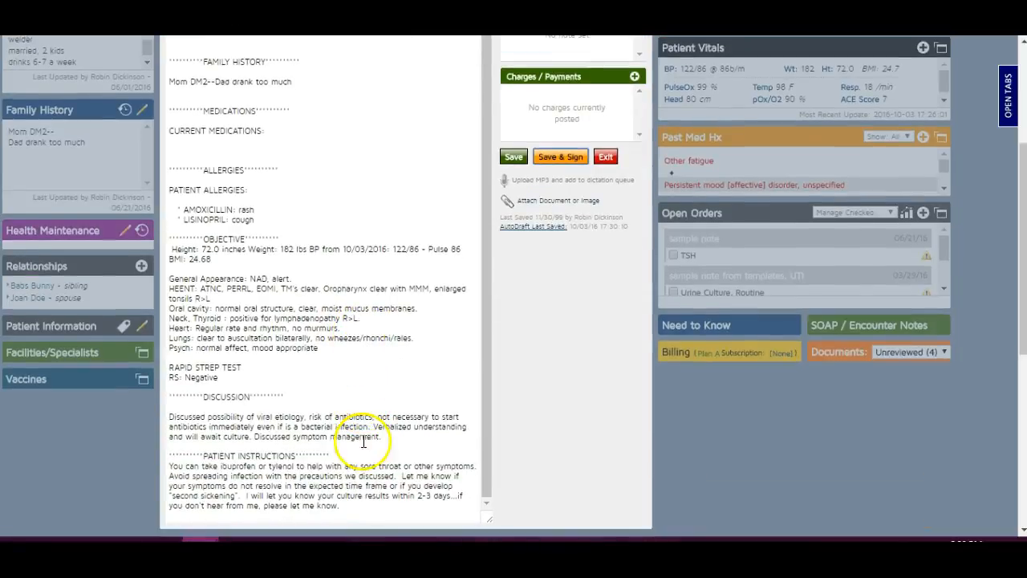
{"action": "left_click_drag", "start_coordinate": [367, 509], "coordinate": [157, 415]}
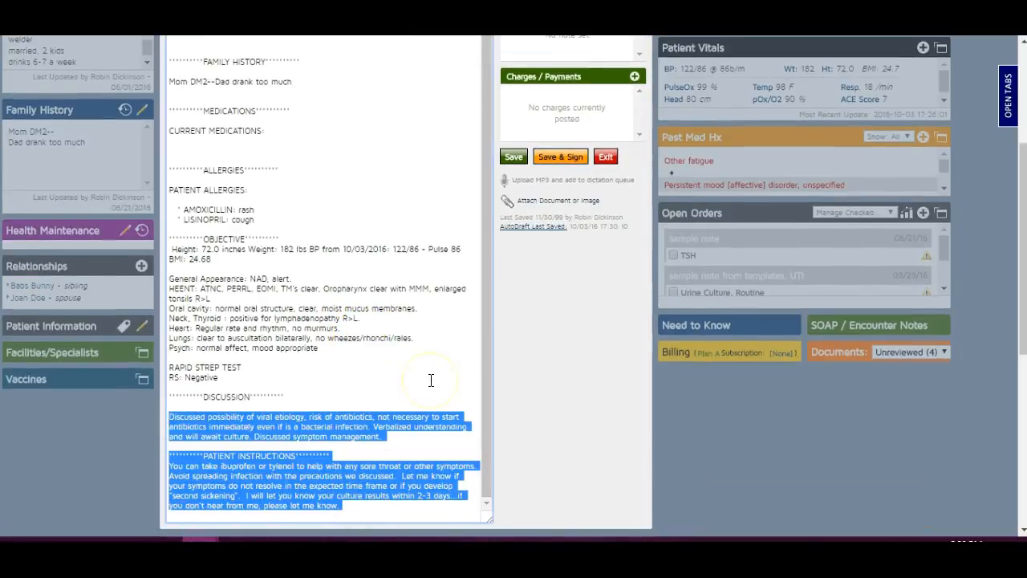
{"action": "key", "text": "BackSpace"}
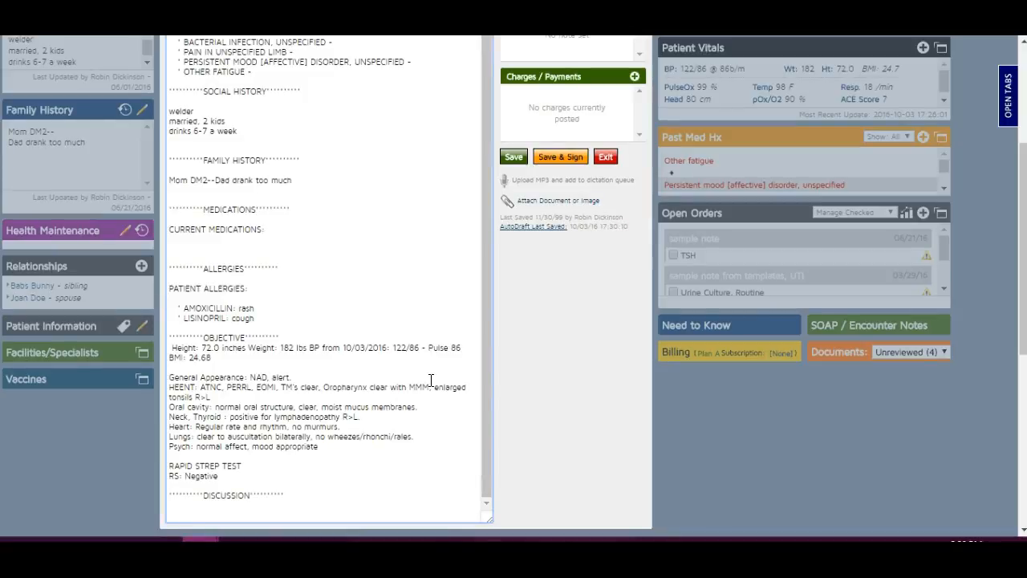
{"action": "type", "text": "disc"}
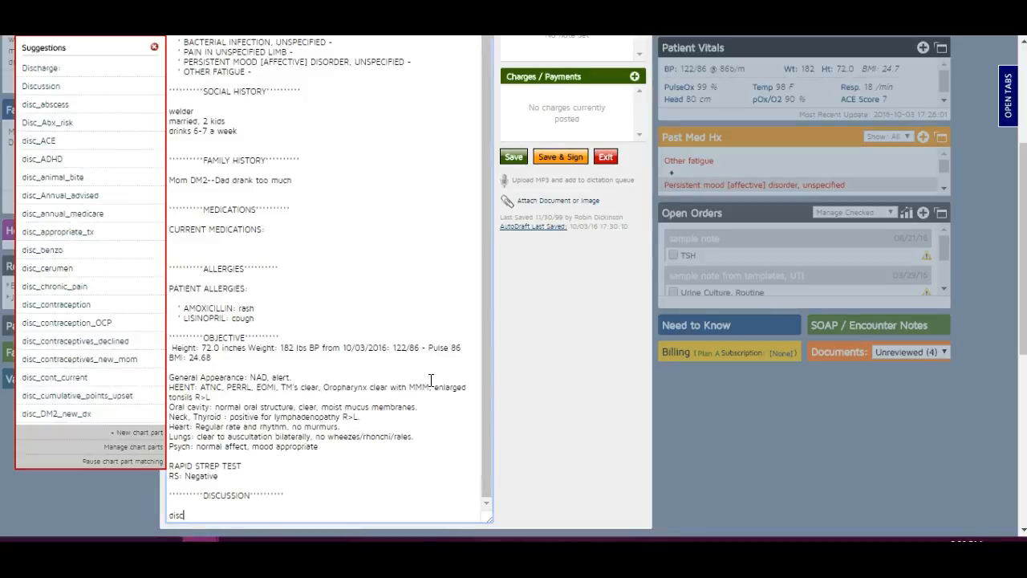
{"action": "type", "text": "_ph"}
{"action": "key", "text": "Down"}
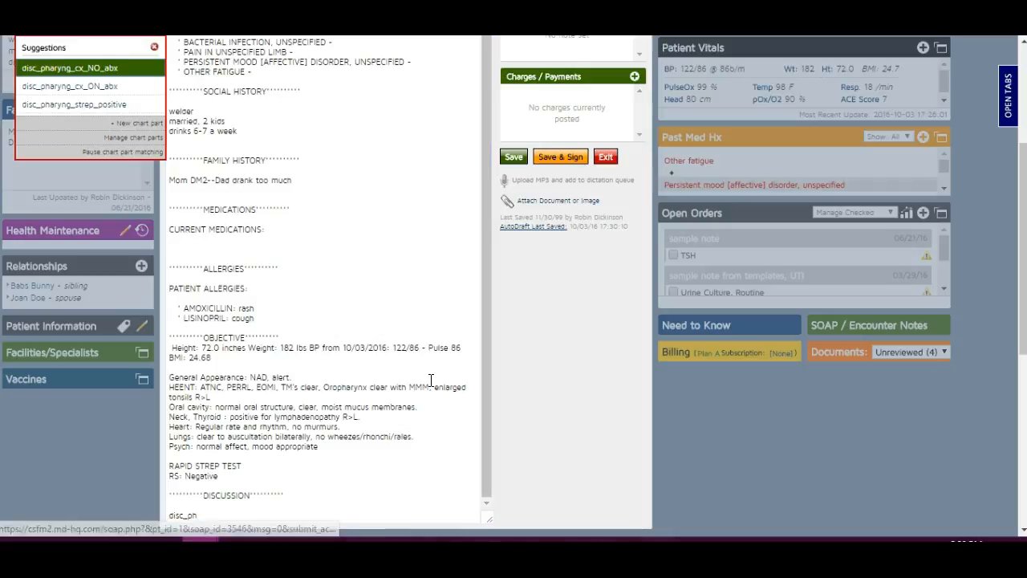
{"action": "key", "text": "Down"}
{"action": "key", "text": "Return"}
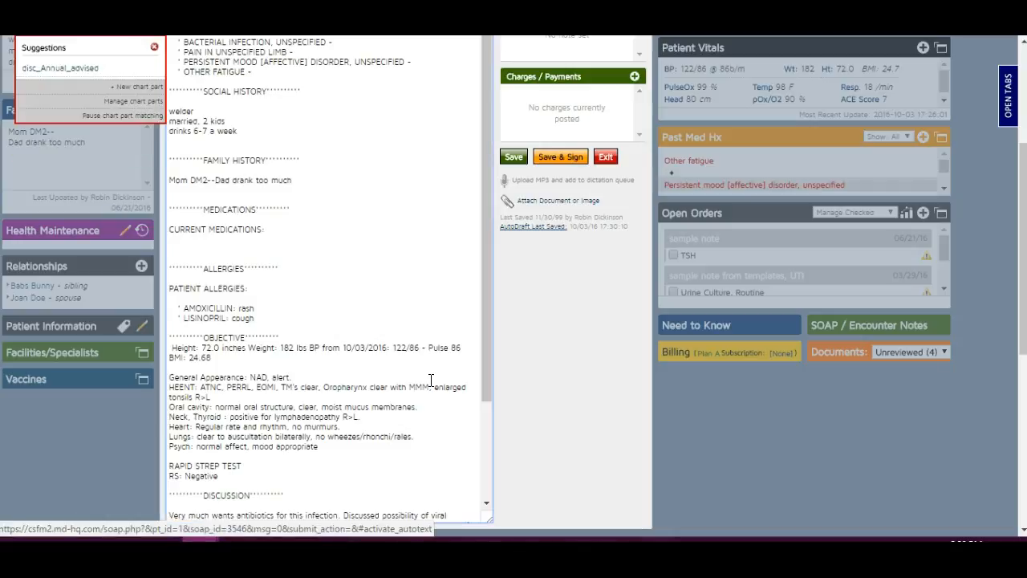
{"action": "scroll", "coordinate": [430, 374], "scroll_direction": "down", "scroll_amount": 1}
{"action": "scroll", "coordinate": [430, 374], "scroll_direction": "down", "scroll_amount": 4}
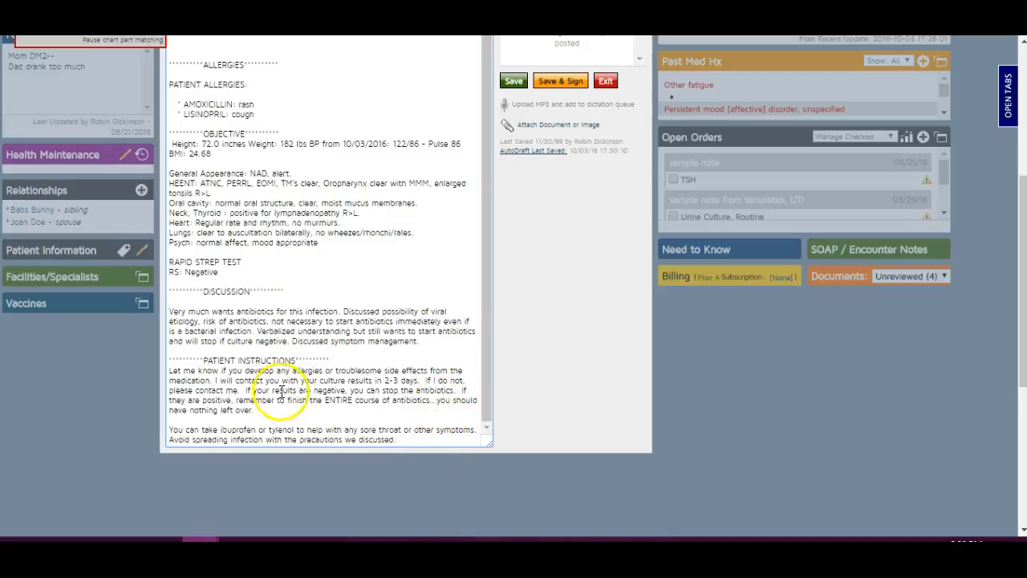
Highlight the discussion and patient instructions text to view the option for creating a chart part from it, then clear the selection.
{"action": "left_click_drag", "start_coordinate": [215, 380], "coordinate": [272, 408]}
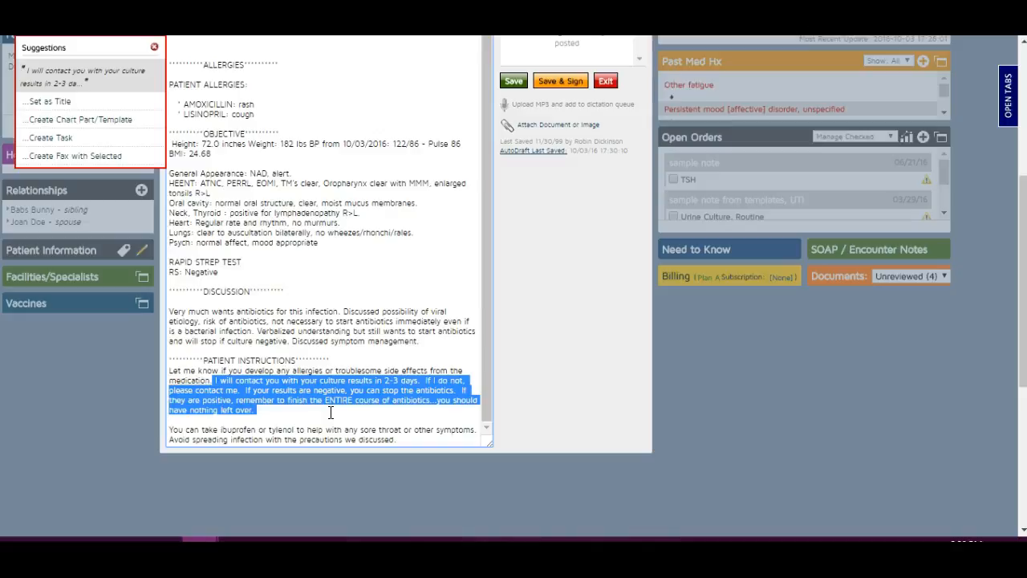
{"action": "left_click", "coordinate": [327, 406]}
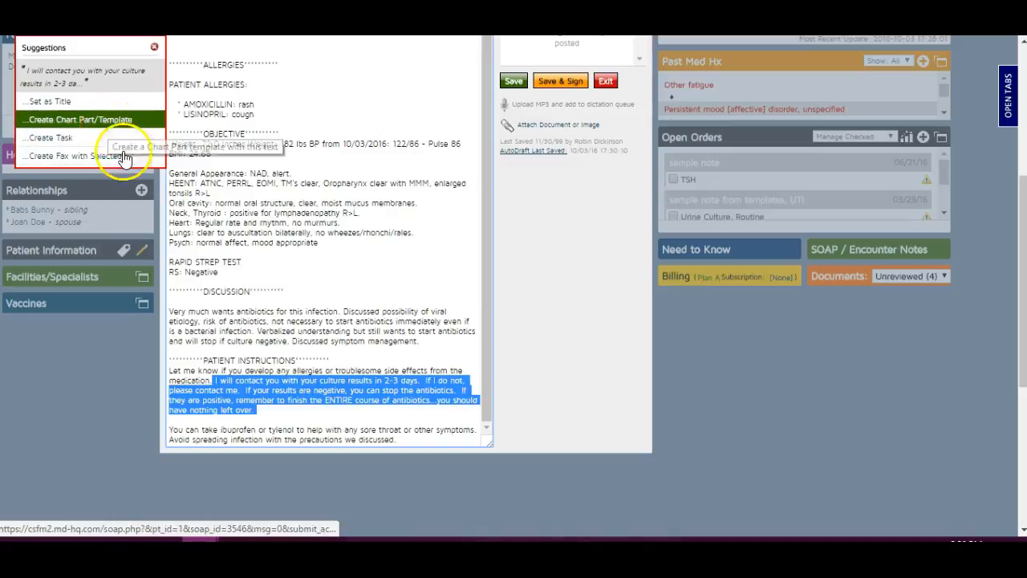
{"action": "left_click", "coordinate": [275, 360]}
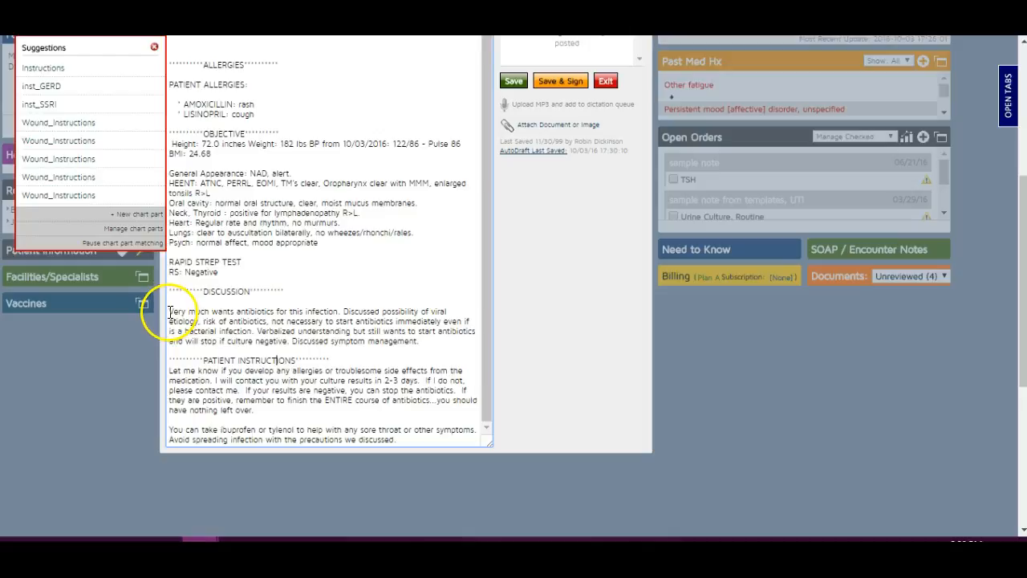
{"action": "left_click_drag", "start_coordinate": [169, 311], "coordinate": [184, 321]}
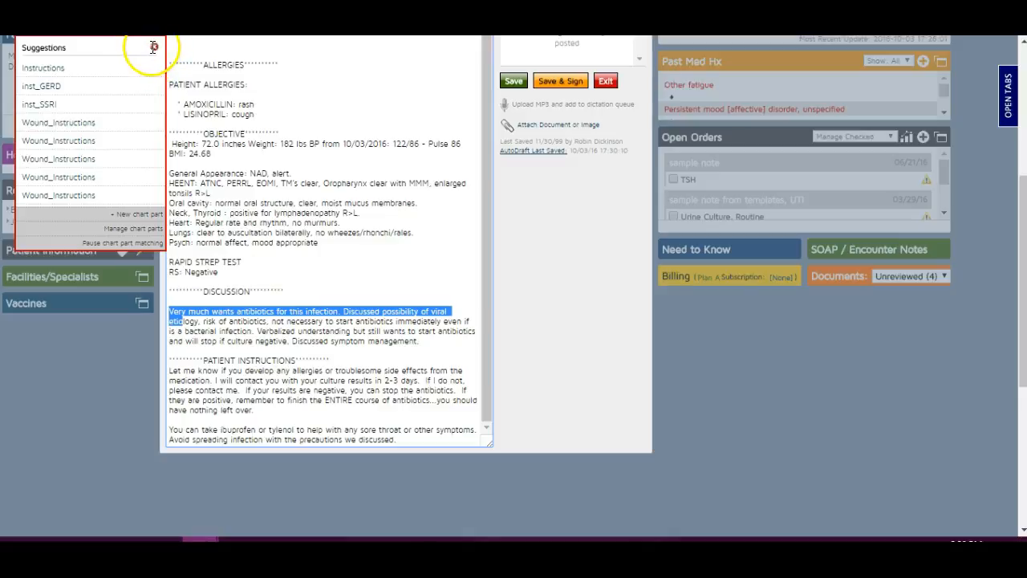
{"action": "left_click", "coordinate": [238, 424]}
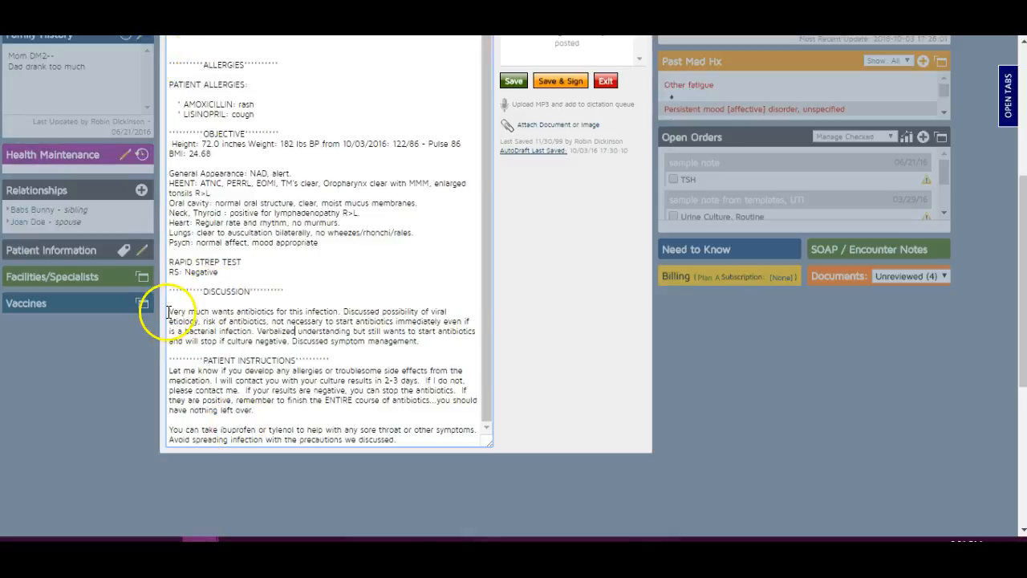
{"action": "left_click_drag", "start_coordinate": [167, 312], "coordinate": [484, 446]}
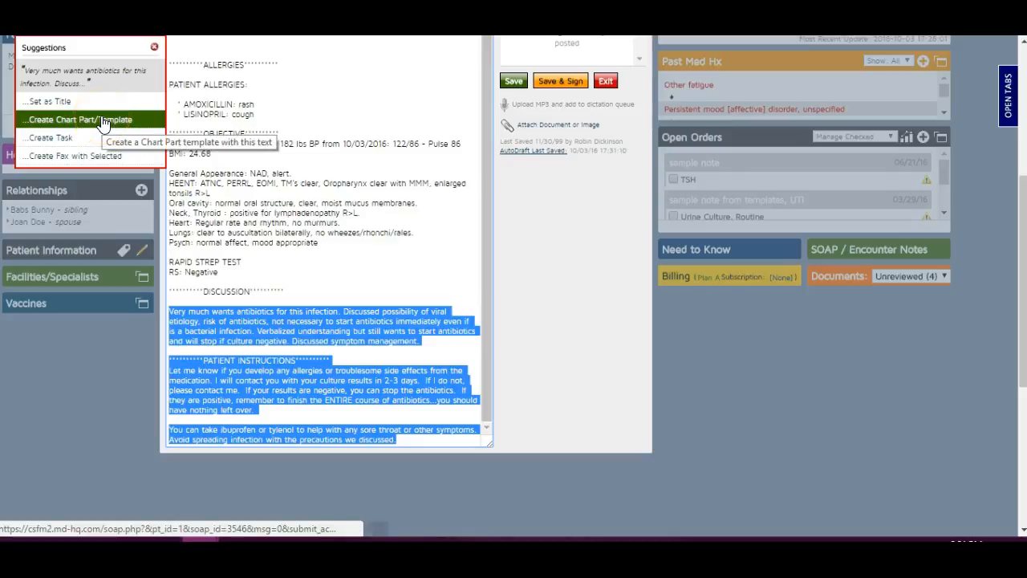
{"action": "left_click", "coordinate": [379, 294]}
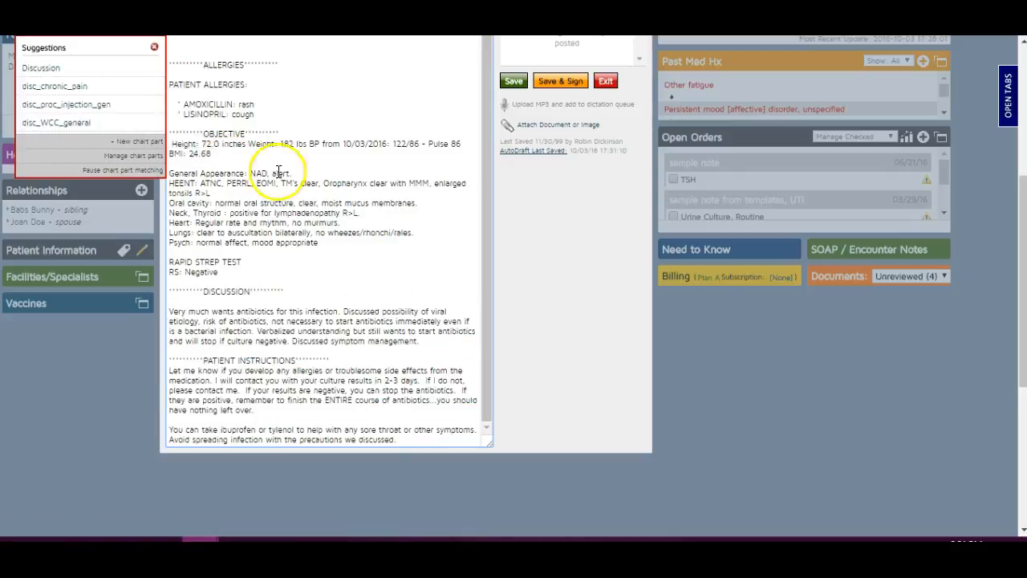
{"action": "left_click", "coordinate": [154, 55]}
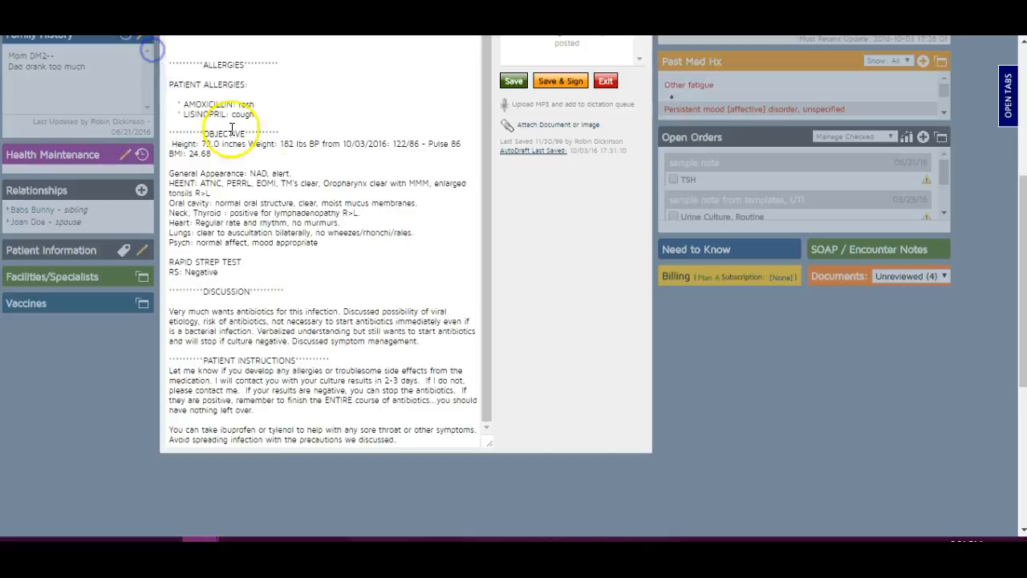
Start saving and signing the note, with Custom portal visibility and the shared text cut down to the date line and Patient Instructions section.
{"action": "scroll", "coordinate": [424, 291], "scroll_direction": "up", "scroll_amount": 2}
{"action": "scroll", "coordinate": [424, 292], "scroll_direction": "down", "scroll_amount": 2}
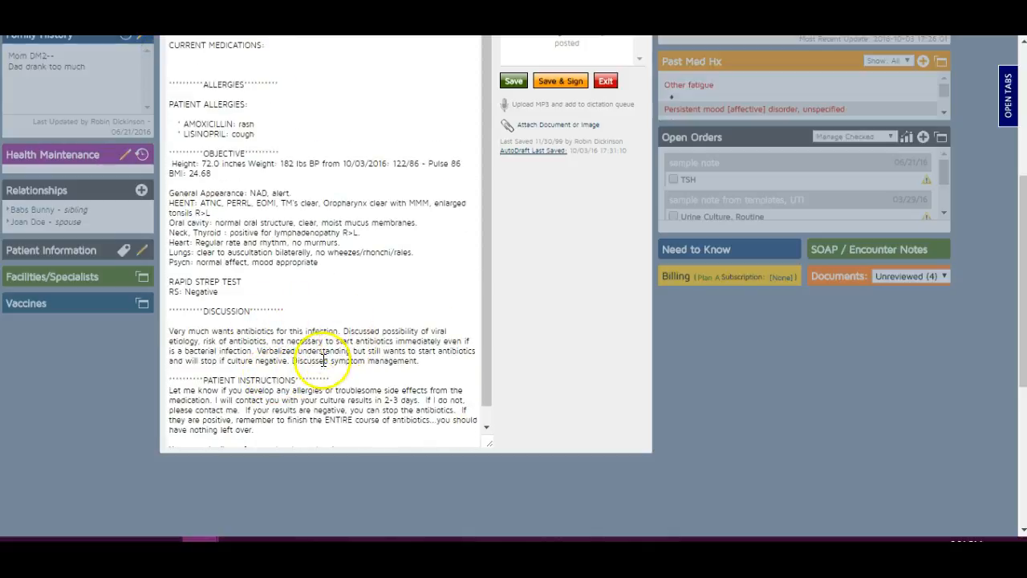
{"action": "scroll", "coordinate": [327, 403], "scroll_direction": "up", "scroll_amount": 1}
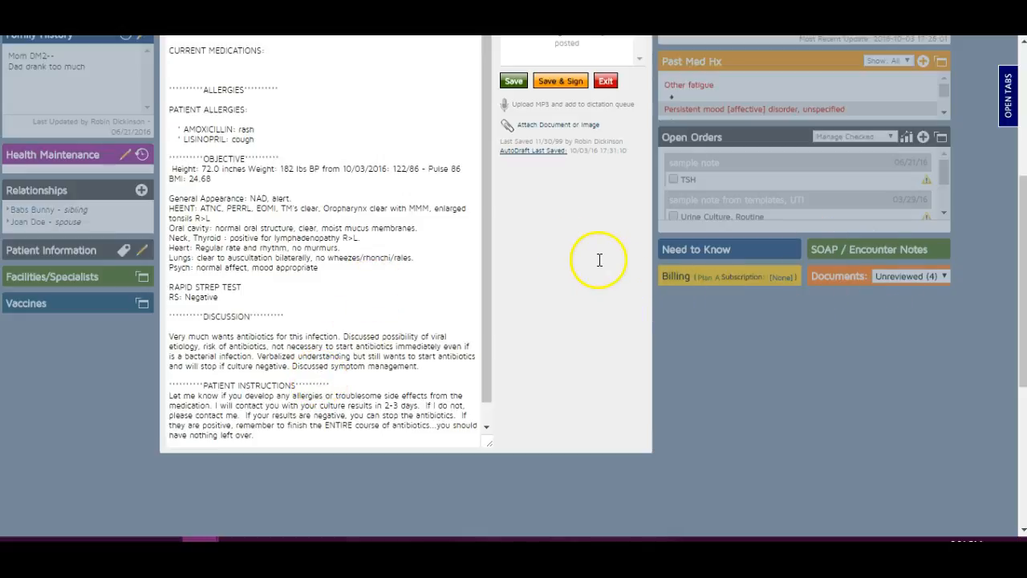
{"action": "scroll", "coordinate": [581, 233], "scroll_direction": "up", "scroll_amount": 4}
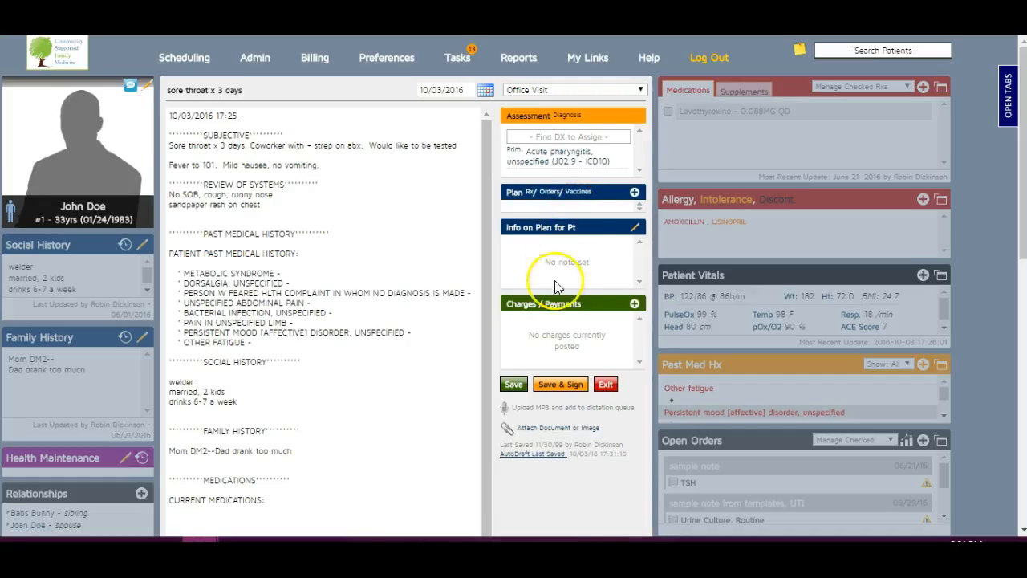
{"action": "left_click", "coordinate": [549, 390]}
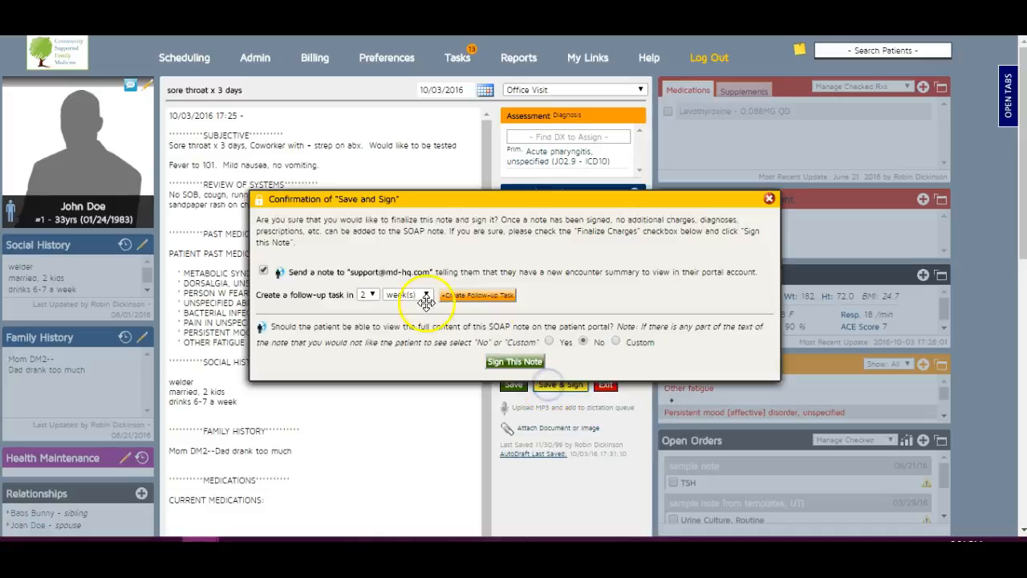
{"action": "left_click", "coordinate": [615, 342]}
{"action": "left_click_drag", "start_coordinate": [764, 376], "coordinate": [776, 420]}
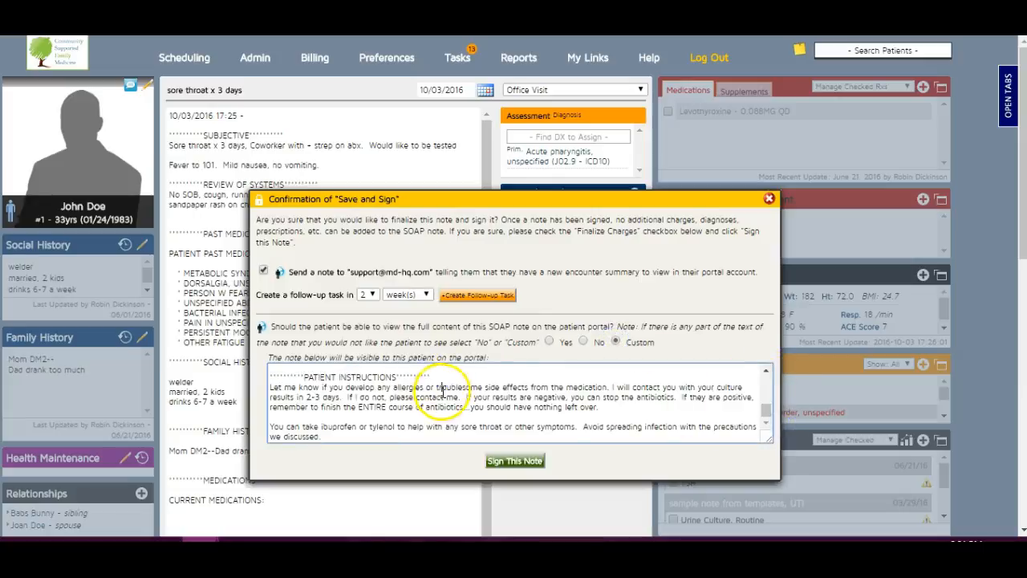
{"action": "left_click_drag", "start_coordinate": [429, 368], "coordinate": [249, 386]}
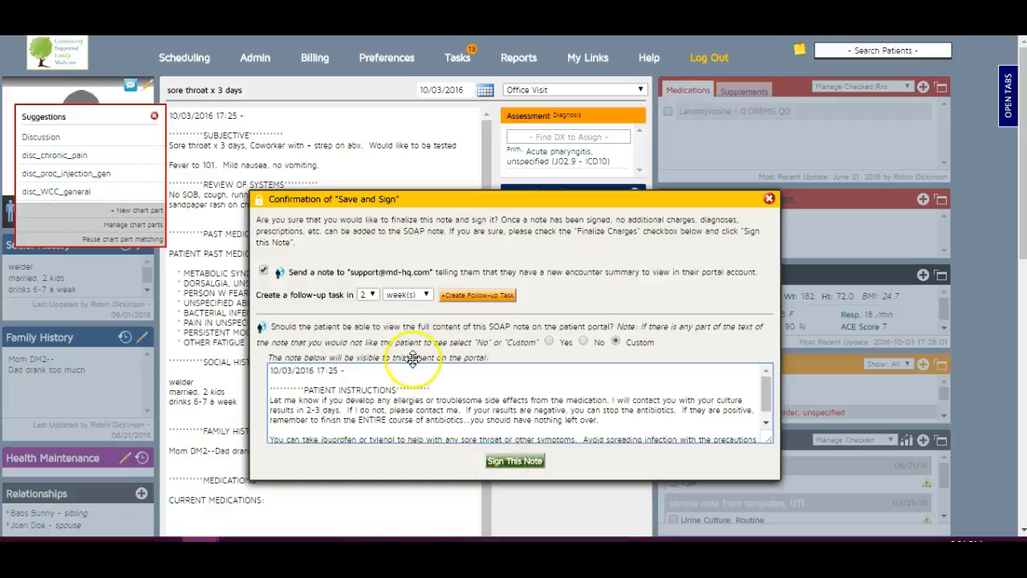
Turn off the encounter summary notification to the patient's e-mail and sign the note.
{"action": "left_click", "coordinate": [263, 272]}
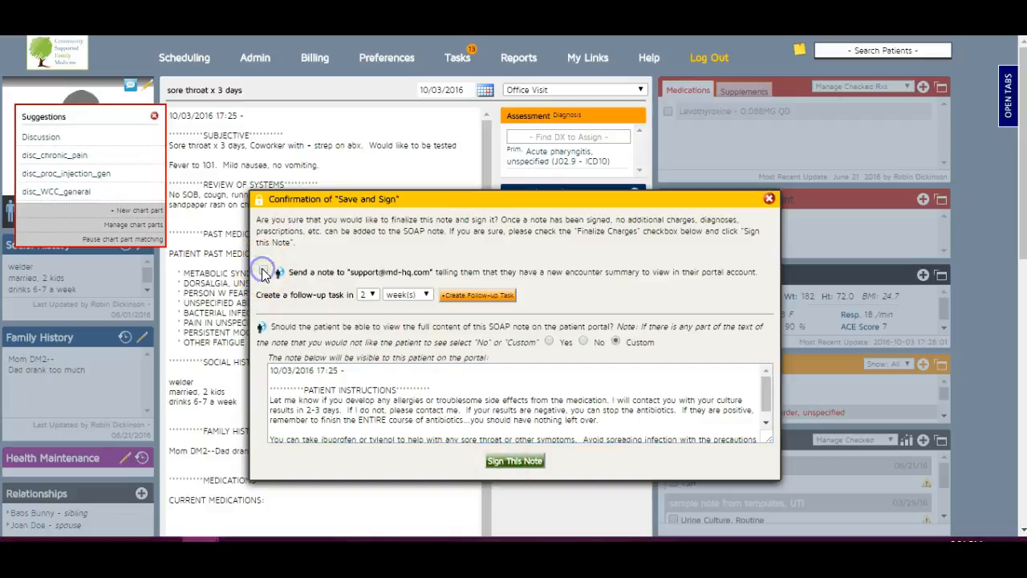
{"action": "left_click", "coordinate": [538, 440]}
{"action": "left_click", "coordinate": [264, 271]}
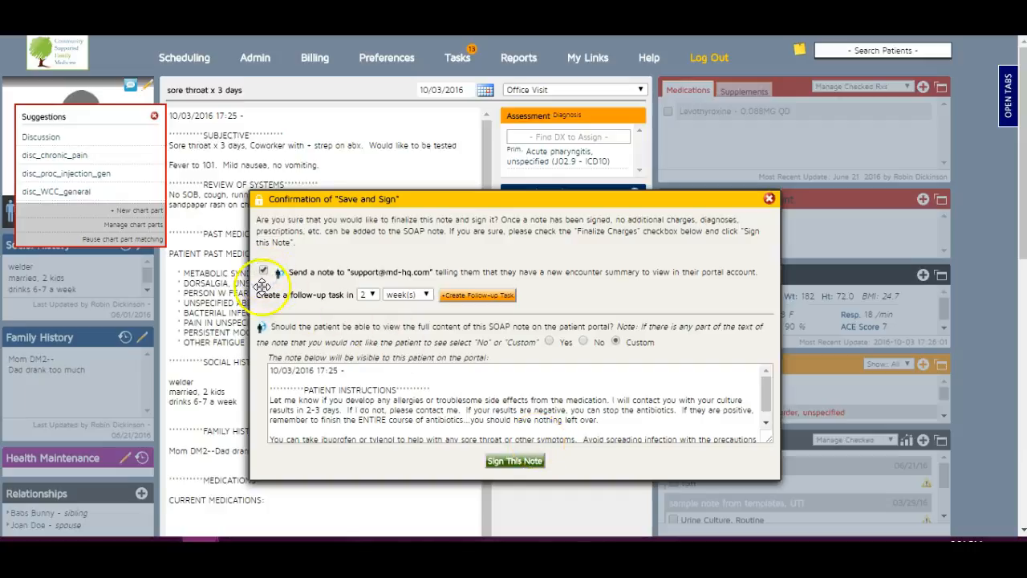
{"action": "left_click", "coordinate": [263, 271]}
{"action": "left_click", "coordinate": [513, 462]}
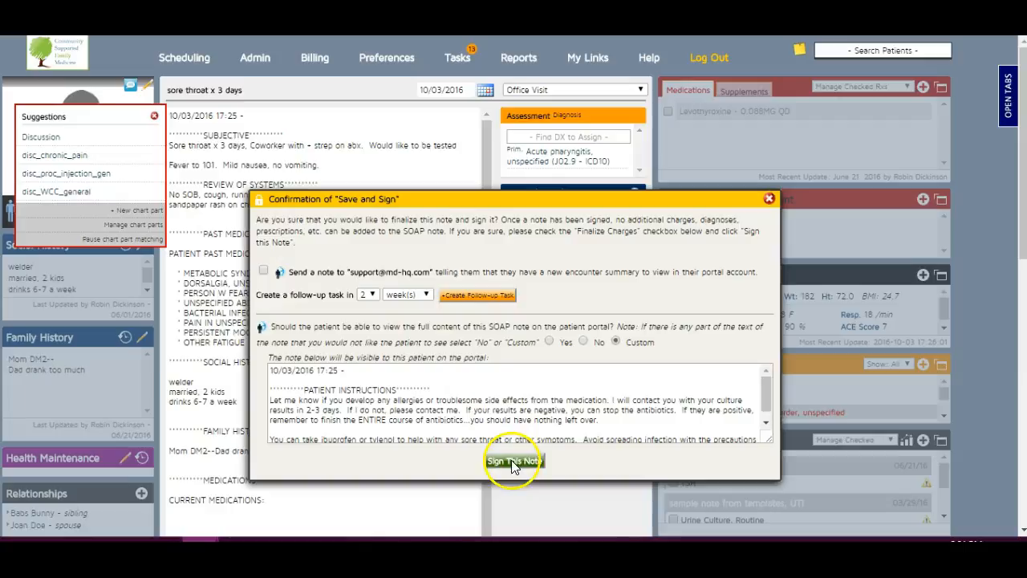